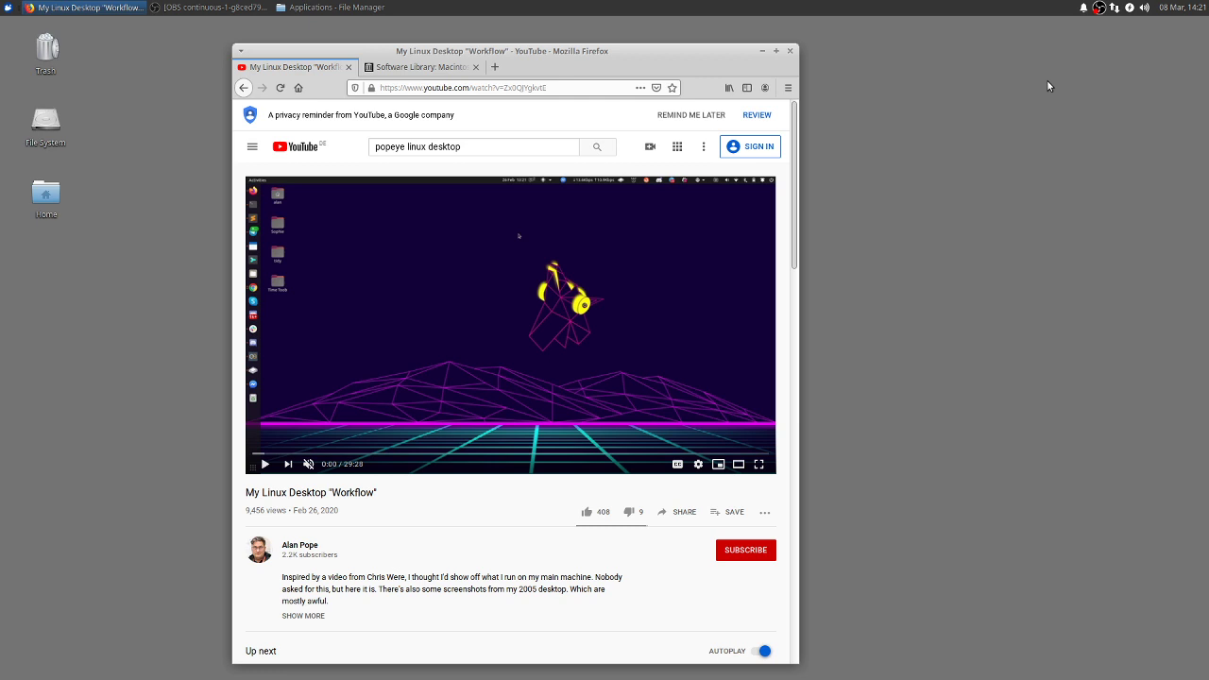
Step: Play the Linux desktop workflow video, then close its tab to show the Macintosh library
{"action": "left_click", "coordinate": [265, 464]}
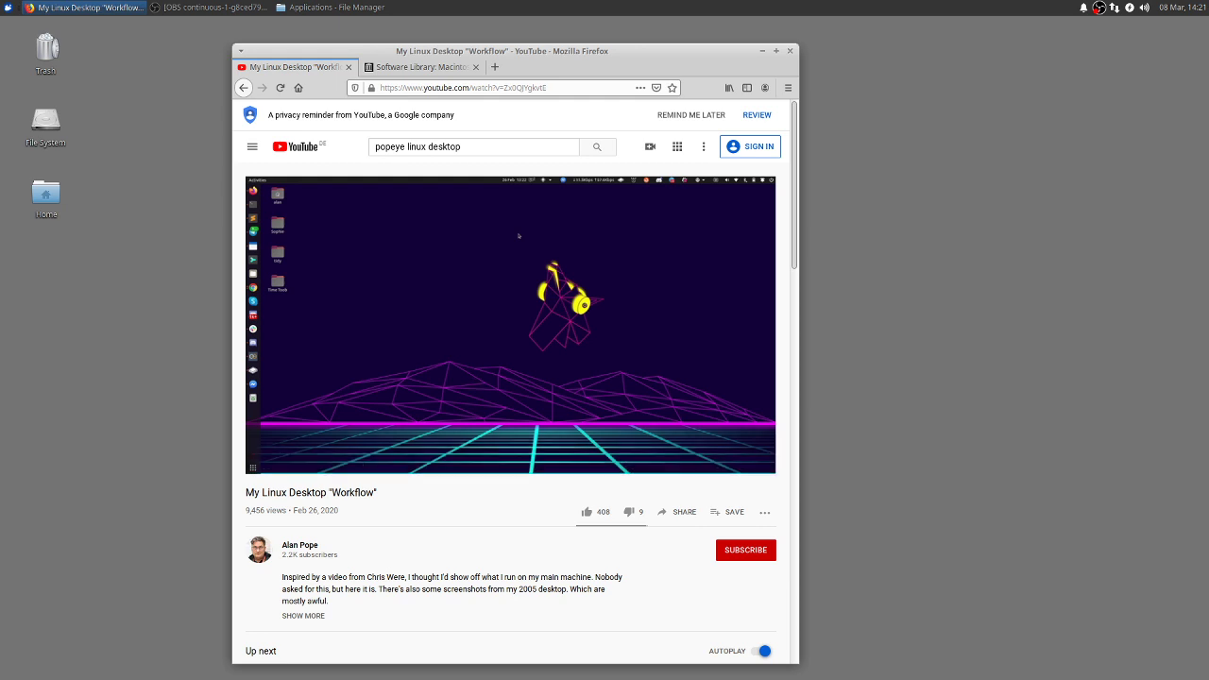
{"action": "key", "text": "ctrl+w"}
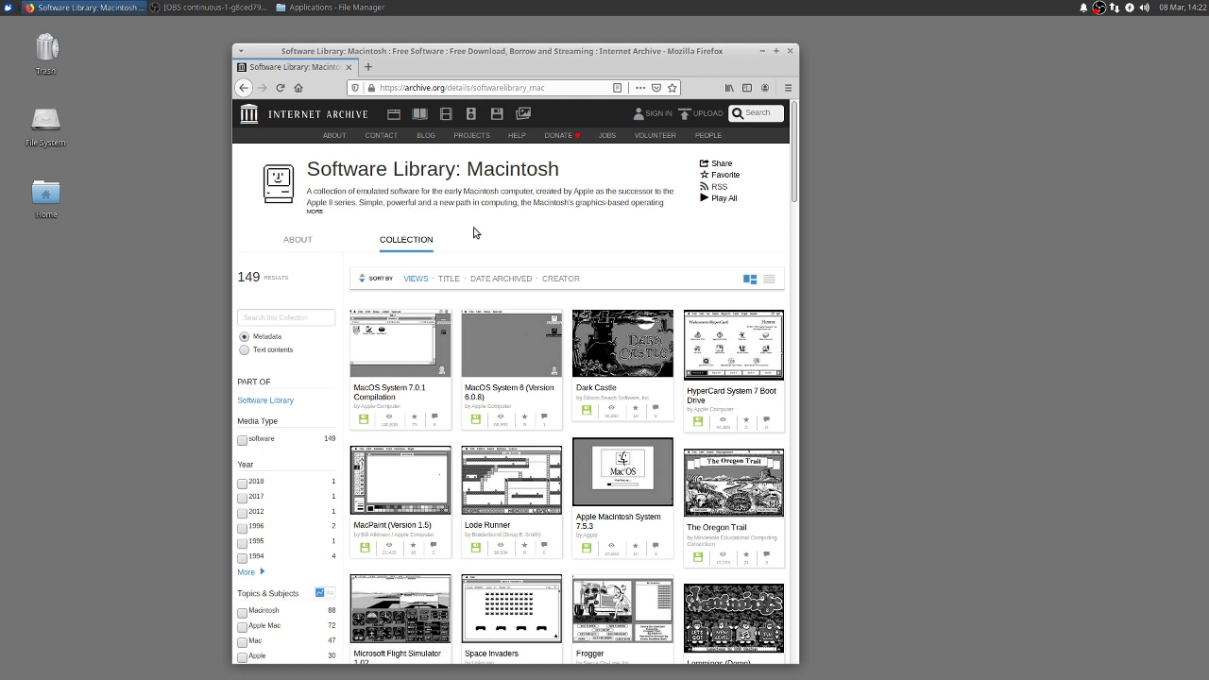
Step: Open the MacPaint (Version 1.5) item and boot its emulated Macintosh
{"action": "left_click", "coordinate": [409, 483]}
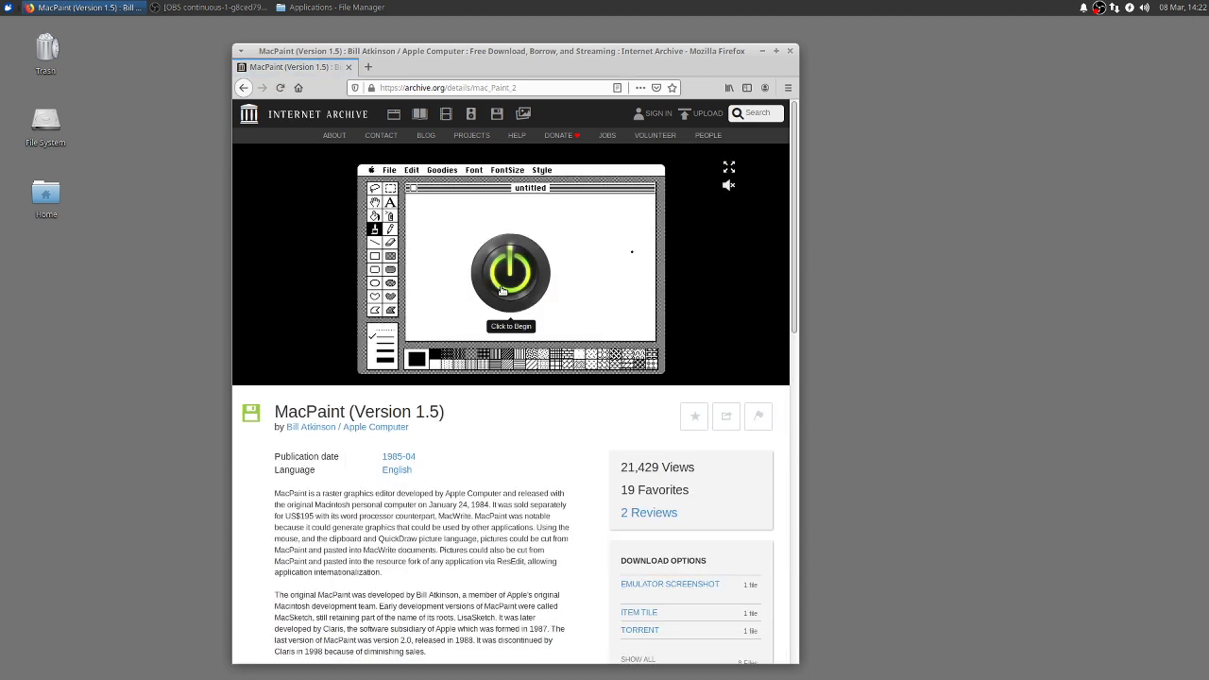
{"action": "left_click", "coordinate": [502, 289]}
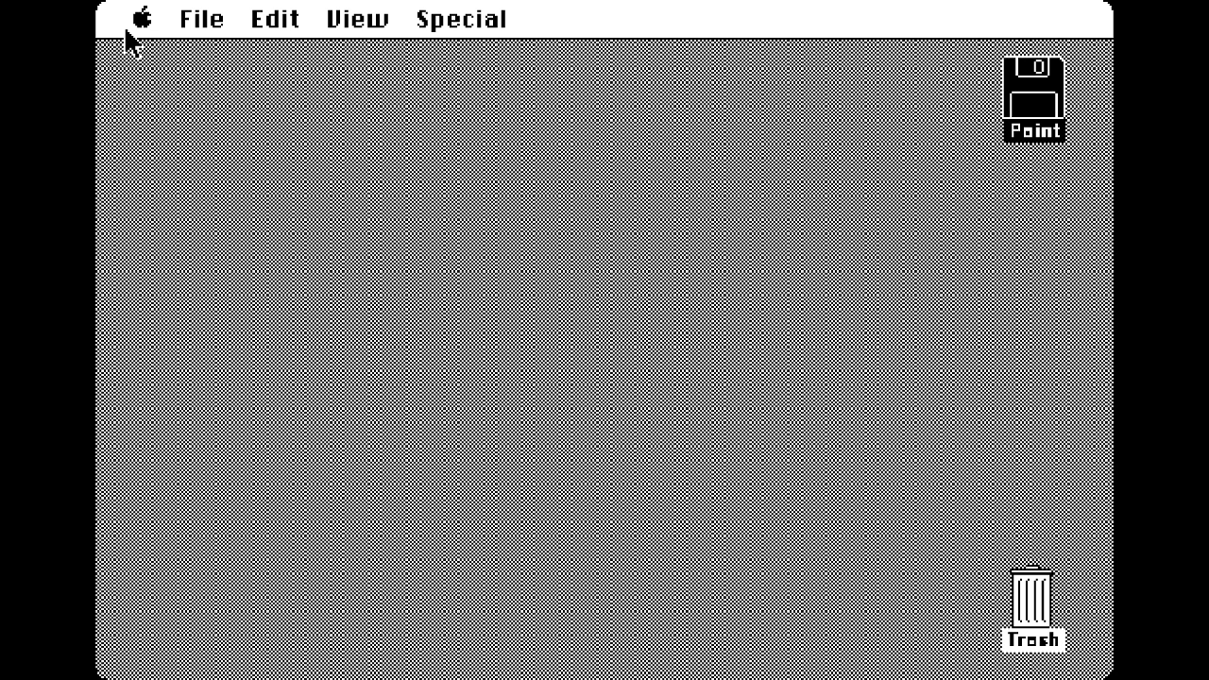
Step: Open the Paint disk window, check the System Folder, and select MacPaint
{"action": "left_click", "coordinate": [612, 140]}
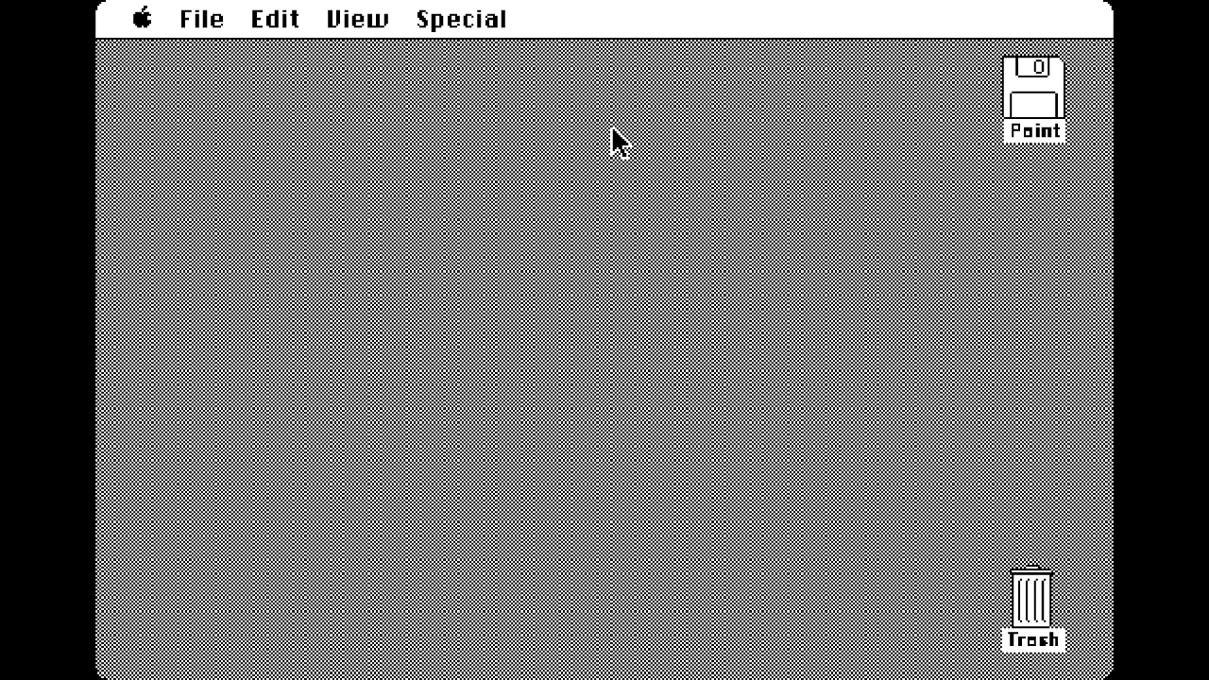
{"action": "double_click", "coordinate": [1034, 95]}
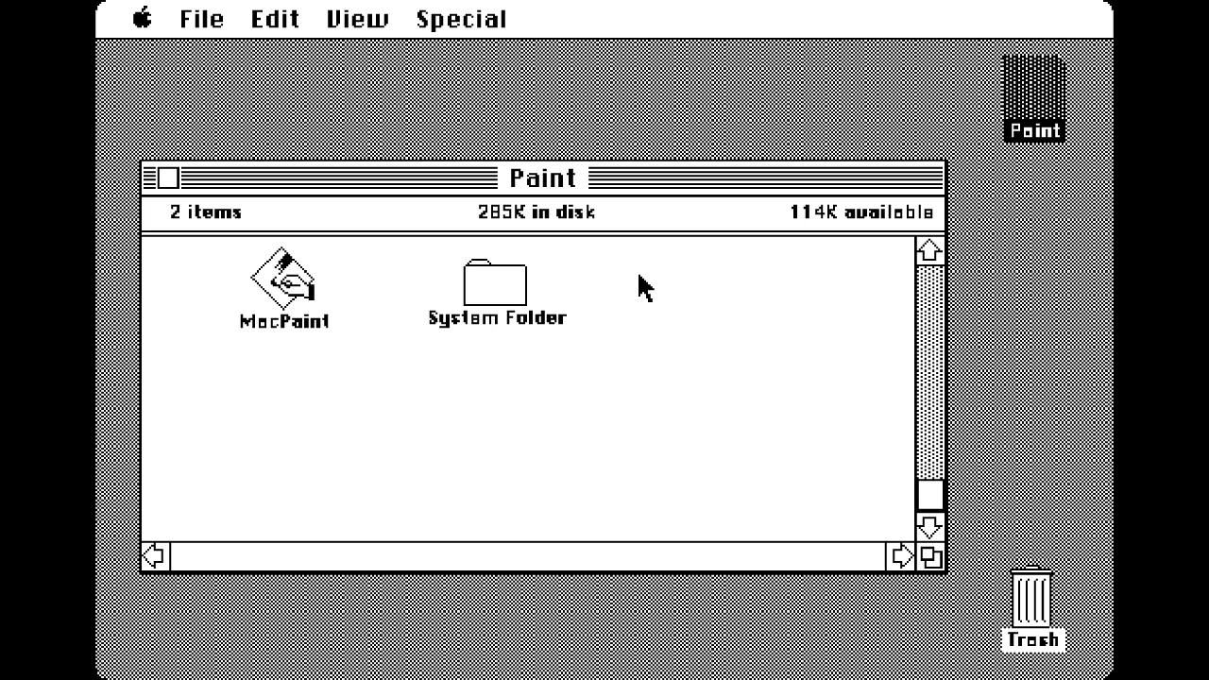
{"action": "left_click", "coordinate": [494, 286]}
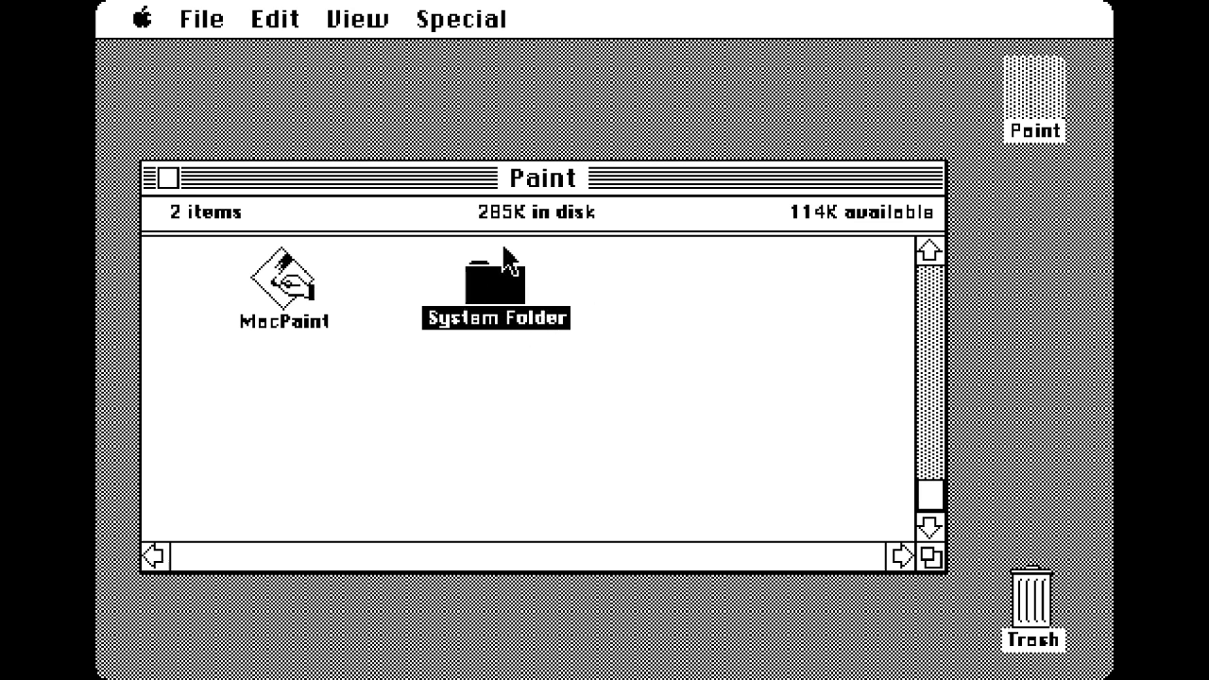
{"action": "left_click", "coordinate": [586, 282]}
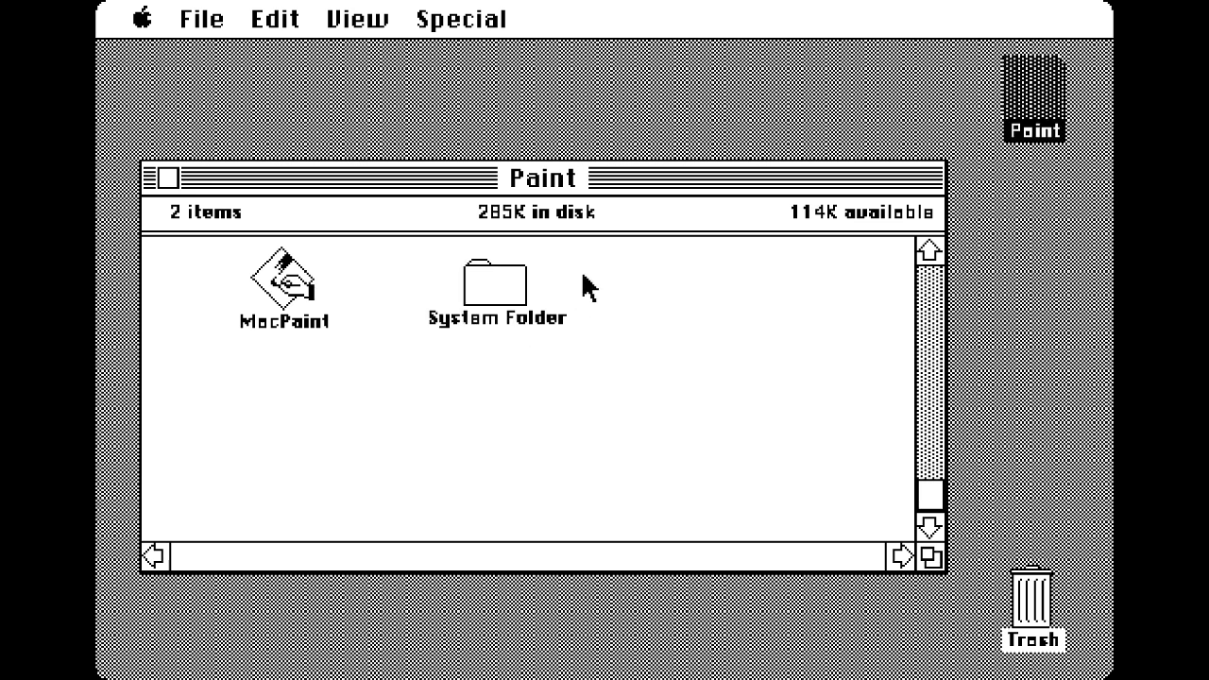
{"action": "left_click", "coordinate": [279, 287]}
{"action": "left_click", "coordinate": [280, 346]}
{"action": "left_click", "coordinate": [293, 276]}
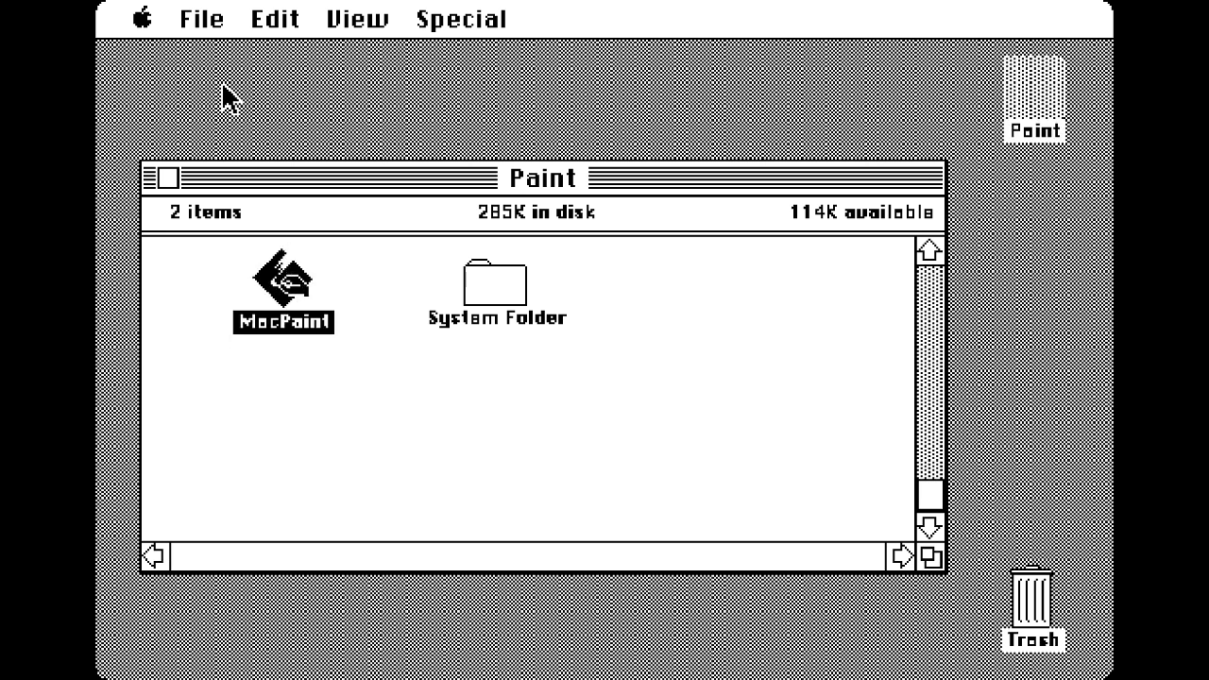
Step: Duplicate MacPaint, create an Empty Folder, and move the copy into it on the desktop
{"action": "left_click_drag", "start_coordinate": [204, 21], "coordinate": [244, 248]}
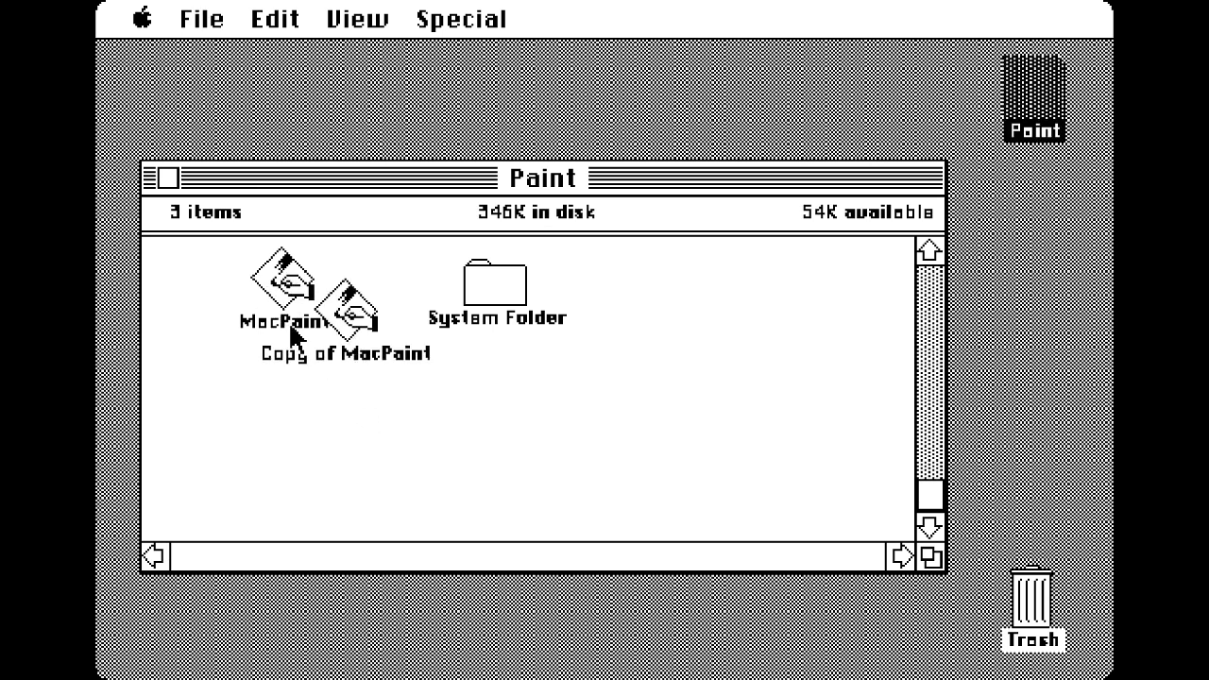
{"action": "left_click", "coordinate": [191, 18]}
{"action": "left_click_drag", "start_coordinate": [194, 28], "coordinate": [198, 53]}
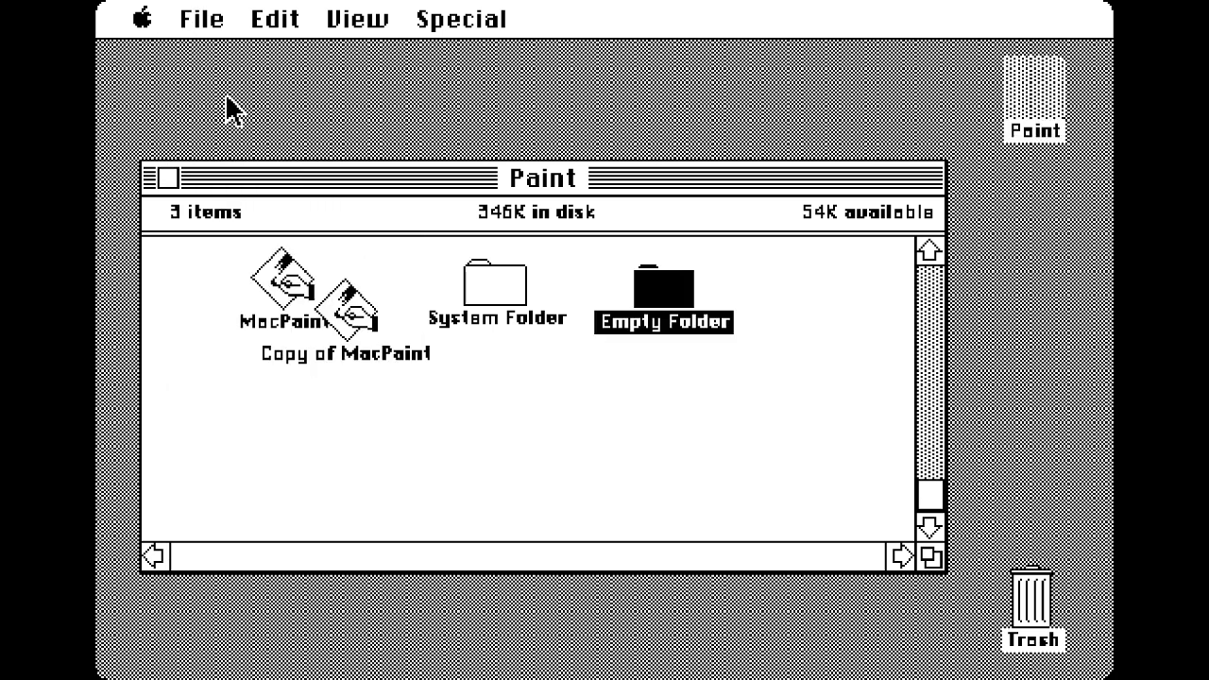
{"action": "left_click", "coordinate": [516, 439]}
{"action": "mouse_move", "coordinate": [351, 319]}
{"action": "left_mouse_down"}
{"action": "mouse_move", "coordinate": [659, 296]}
{"action": "mouse_move", "coordinate": [695, 230]}
{"action": "mouse_move", "coordinate": [682, 125]}
{"action": "mouse_move", "coordinate": [1016, 98]}
{"action": "mouse_move", "coordinate": [820, 106]}
{"action": "left_mouse_up"}
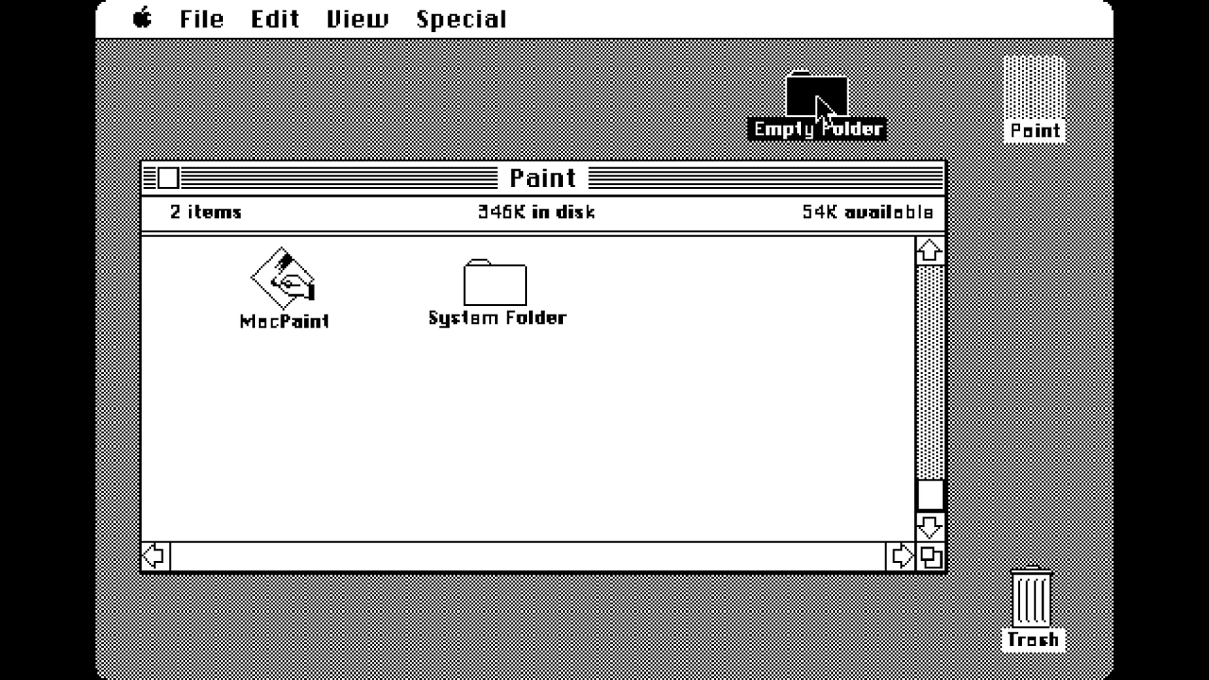
{"action": "left_click", "coordinate": [775, 342]}
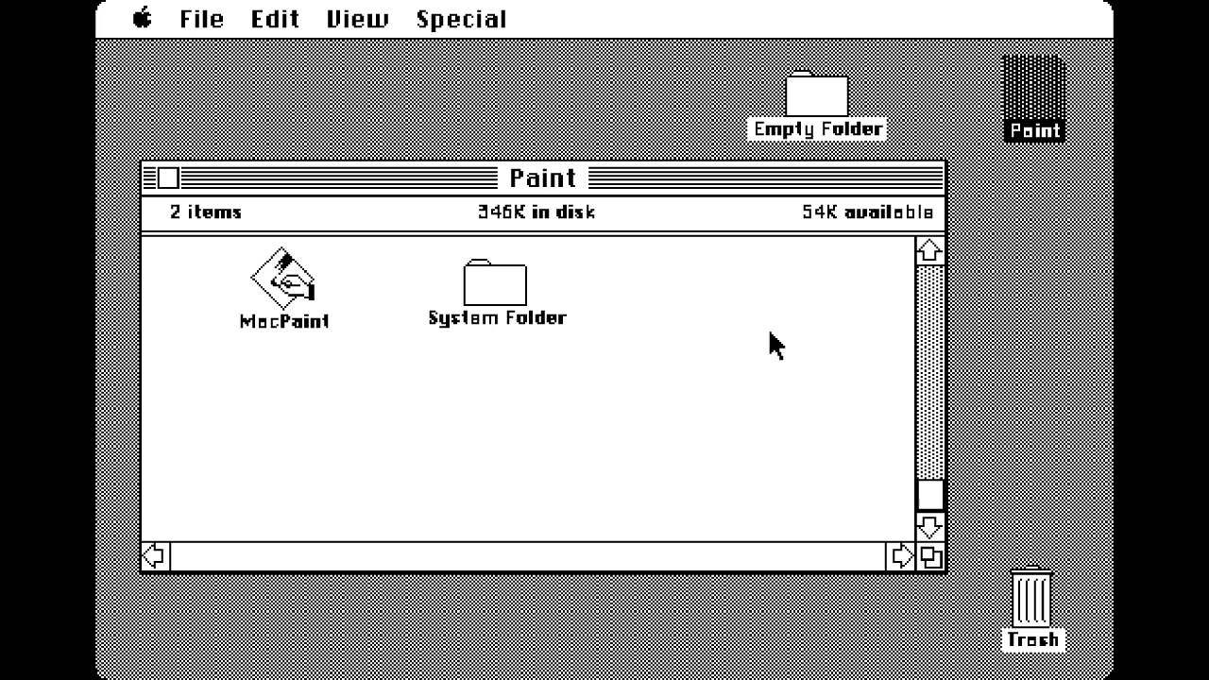
Step: Launch MacPaint, return to the Finder, and close the Paint disk window
{"action": "left_click", "coordinate": [289, 281]}
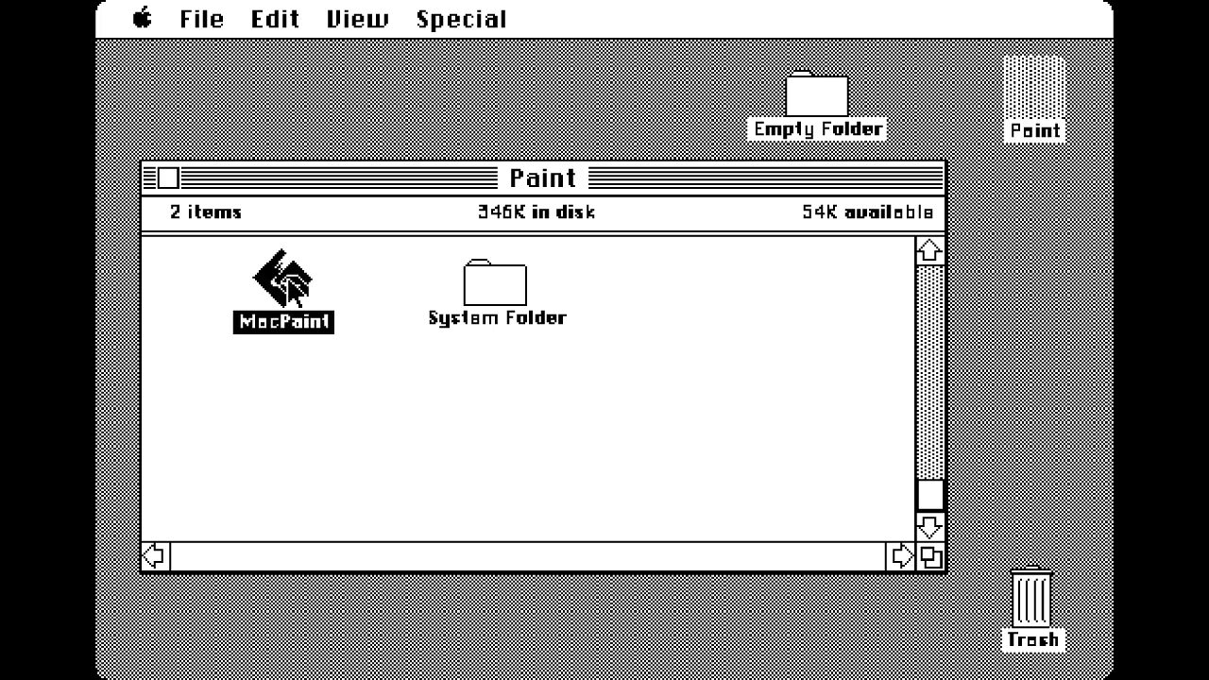
{"action": "double_click", "coordinate": [288, 278]}
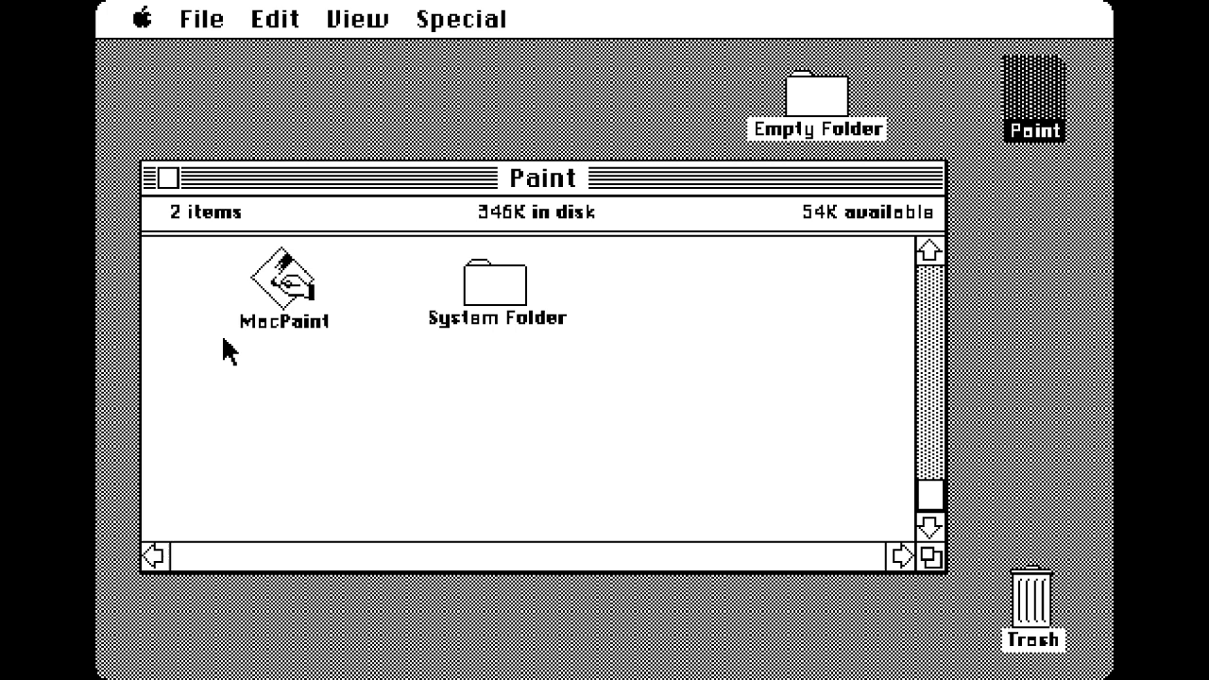
{"action": "left_click", "coordinate": [168, 178]}
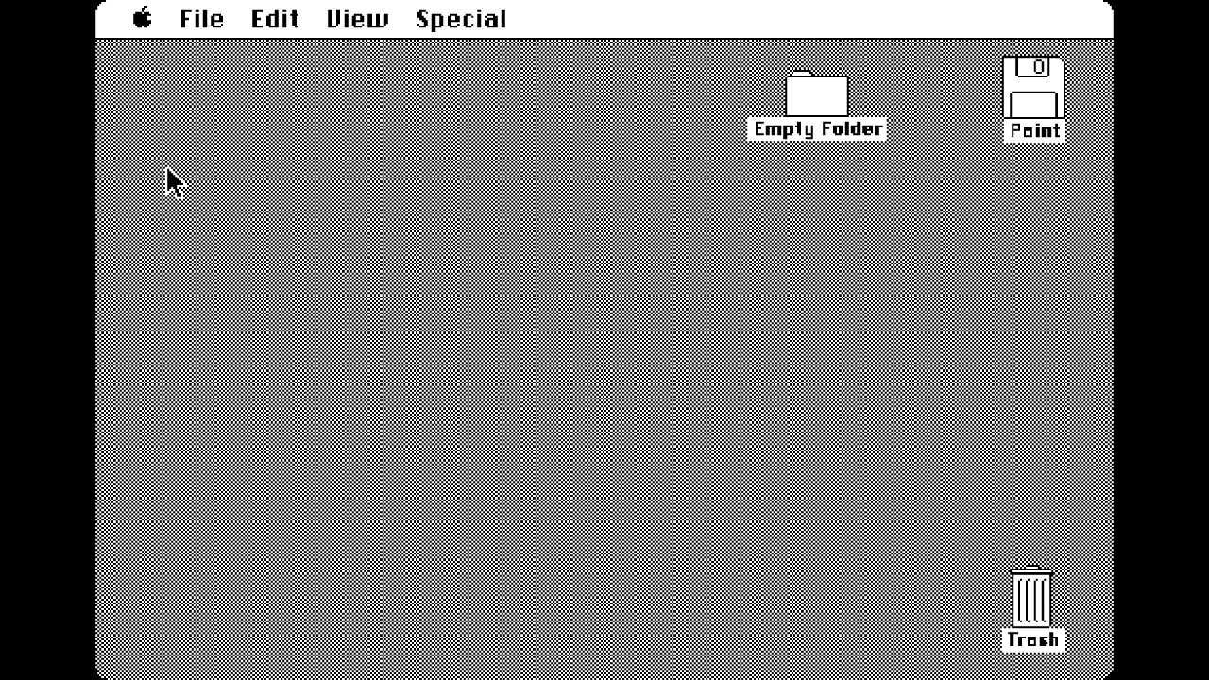
Step: Exit the emulator's full-screen view and close Firefox to reveal the Applications folder
{"action": "key", "text": "Escape"}
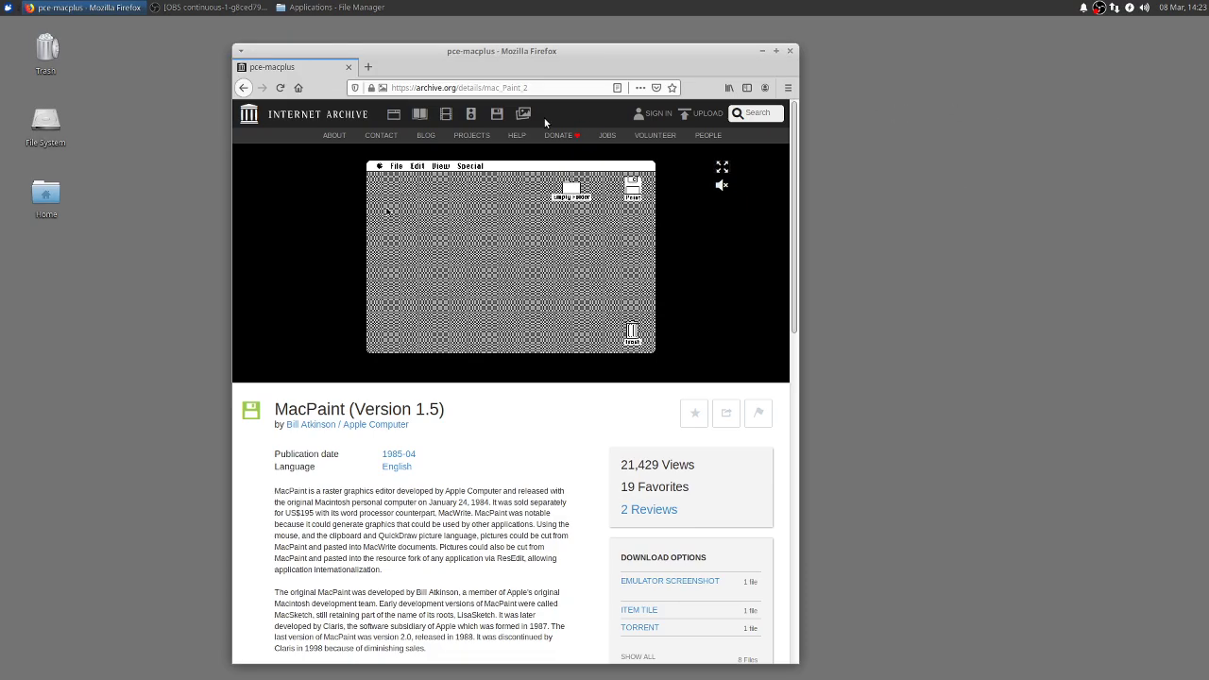
{"action": "left_click", "coordinate": [349, 67]}
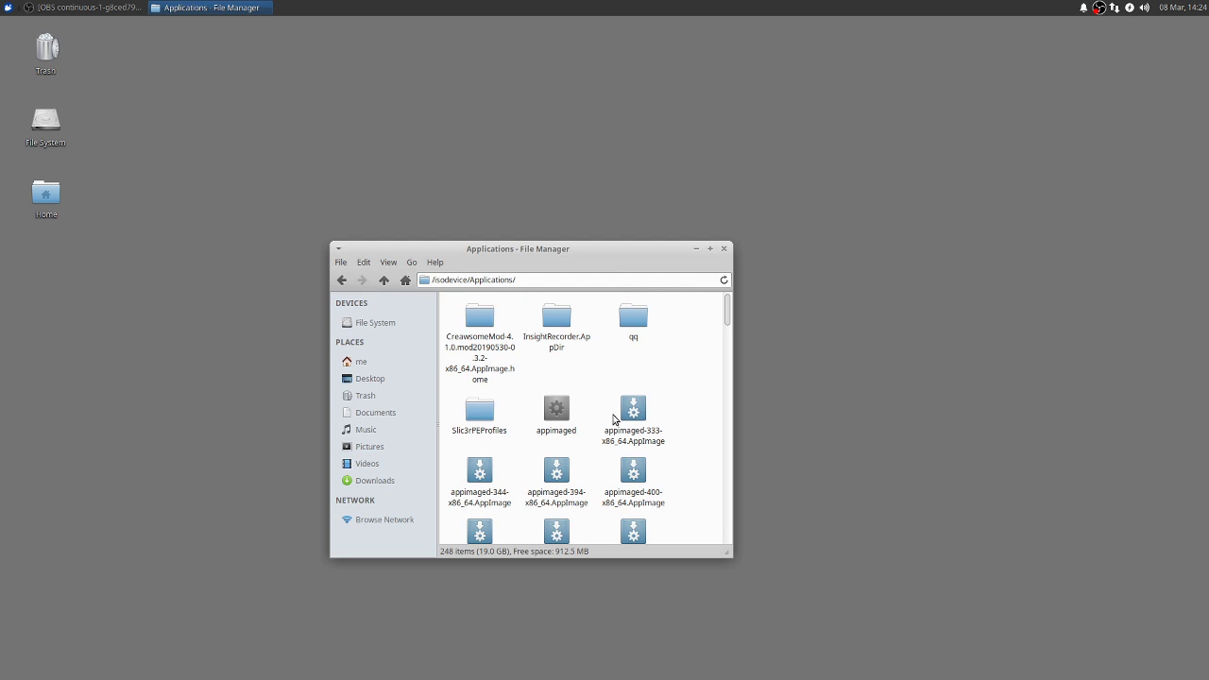
{"action": "scroll", "coordinate": [579, 399], "scroll_direction": "down", "scroll_amount": 2}
{"action": "scroll", "coordinate": [579, 399], "scroll_direction": "down", "scroll_amount": 2}
{"action": "scroll", "coordinate": [578, 399], "scroll_direction": "down", "scroll_amount": 2}
{"action": "scroll", "coordinate": [578, 400], "scroll_direction": "down", "scroll_amount": 2}
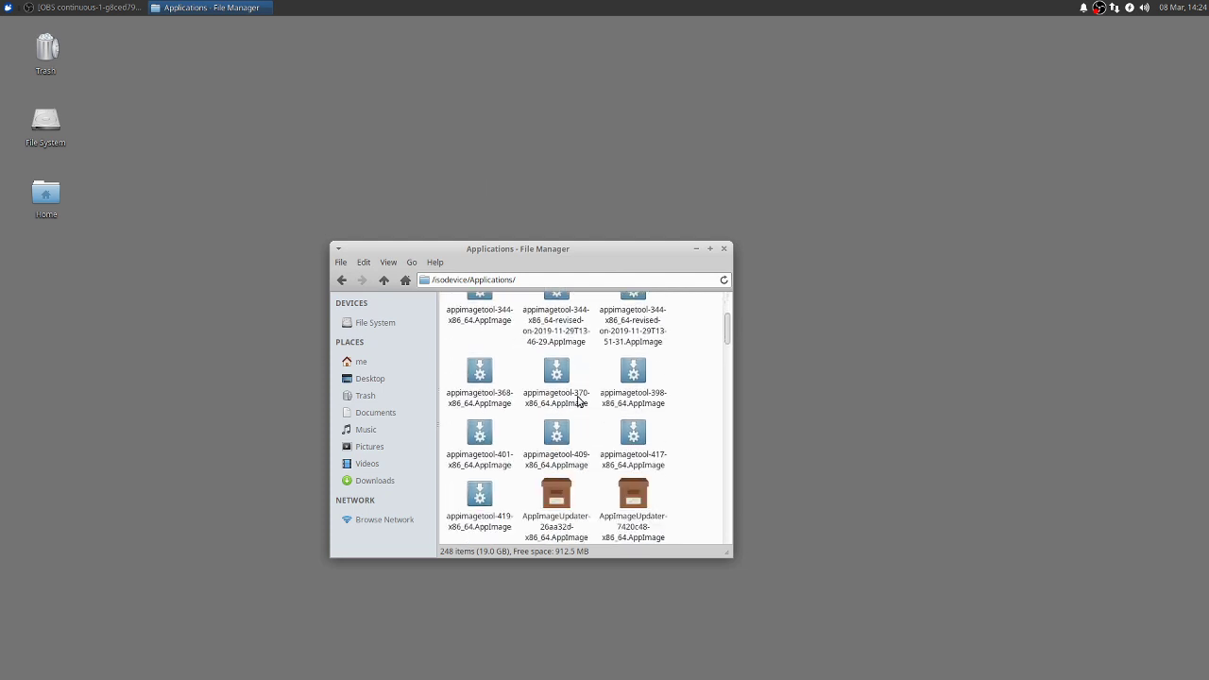
{"action": "scroll", "coordinate": [578, 399], "scroll_direction": "down", "scroll_amount": 2}
{"action": "scroll", "coordinate": [578, 400], "scroll_direction": "down", "scroll_amount": 2}
{"action": "scroll", "coordinate": [578, 402], "scroll_direction": "down", "scroll_amount": 2}
{"action": "scroll", "coordinate": [578, 402], "scroll_direction": "down", "scroll_amount": 2}
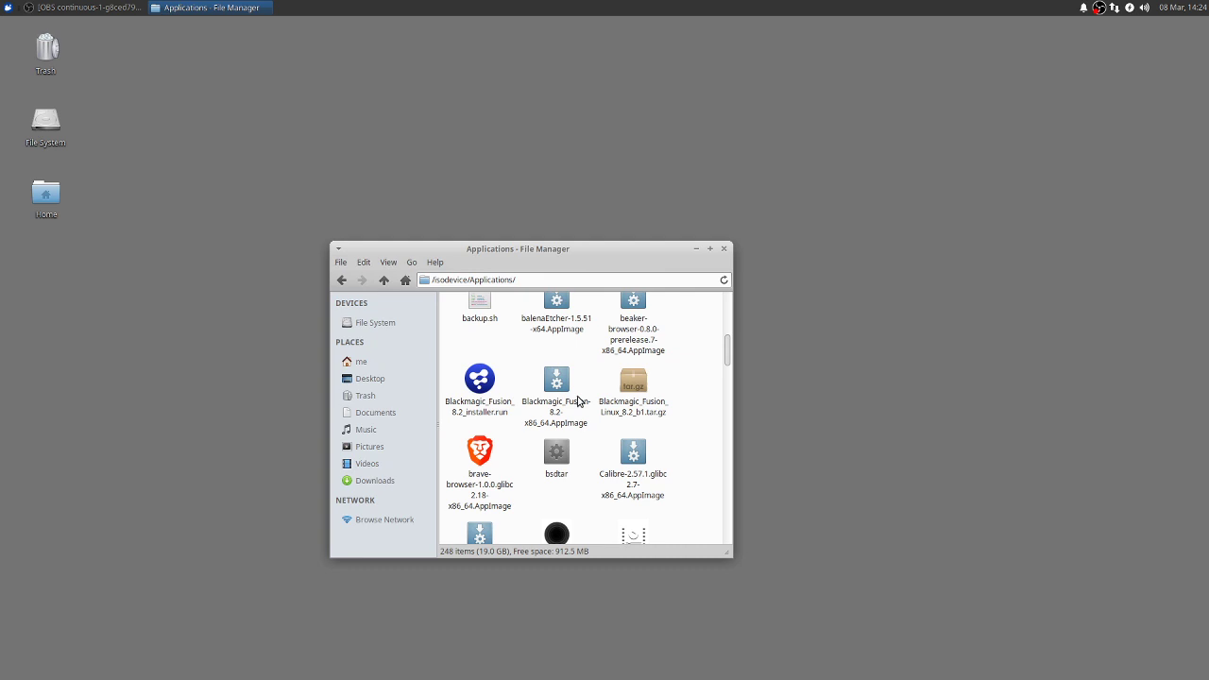
{"action": "scroll", "coordinate": [578, 401], "scroll_direction": "down", "scroll_amount": 2}
{"action": "scroll", "coordinate": [578, 401], "scroll_direction": "down", "scroll_amount": 2}
{"action": "scroll", "coordinate": [579, 400], "scroll_direction": "down", "scroll_amount": 2}
{"action": "scroll", "coordinate": [579, 400], "scroll_direction": "up", "scroll_amount": 3}
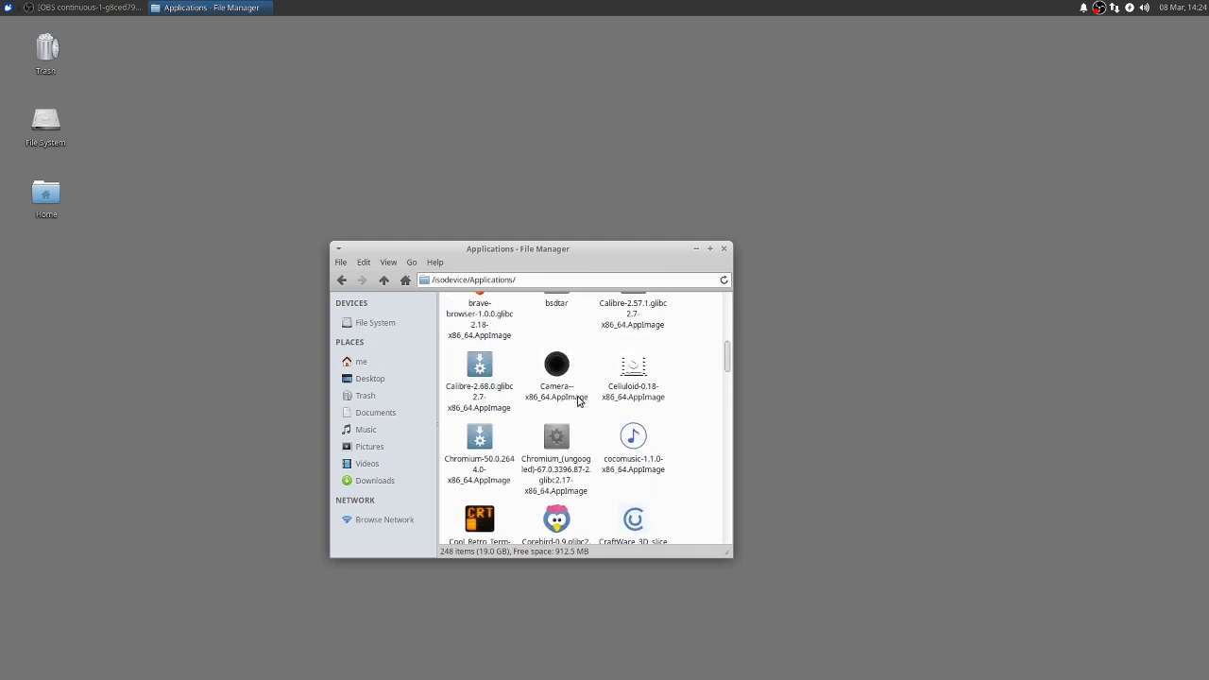
{"action": "scroll", "coordinate": [578, 400], "scroll_direction": "up", "scroll_amount": 3}
{"action": "scroll", "coordinate": [578, 401], "scroll_direction": "up", "scroll_amount": 2}
{"action": "scroll", "coordinate": [579, 401], "scroll_direction": "up", "scroll_amount": 2}
{"action": "scroll", "coordinate": [578, 400], "scroll_direction": "up", "scroll_amount": 3}
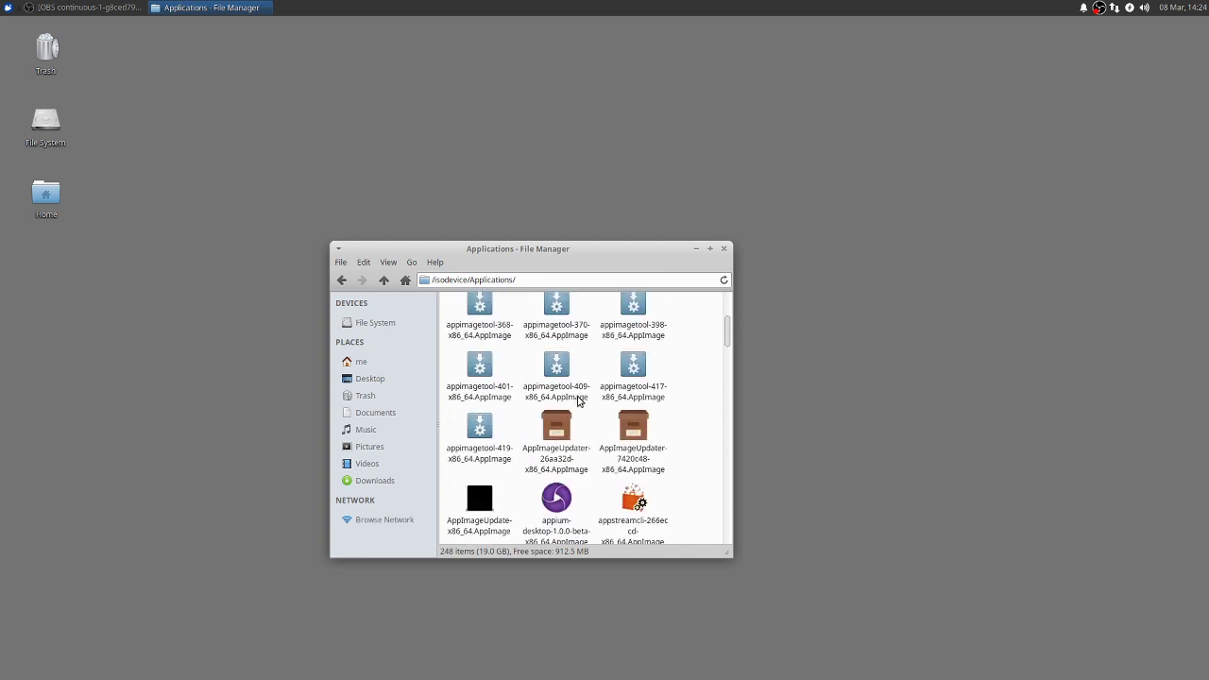
{"action": "scroll", "coordinate": [578, 401], "scroll_direction": "up", "scroll_amount": 2}
{"action": "scroll", "coordinate": [578, 401], "scroll_direction": "up", "scroll_amount": 1}
{"action": "scroll", "coordinate": [579, 401], "scroll_direction": "up", "scroll_amount": 2}
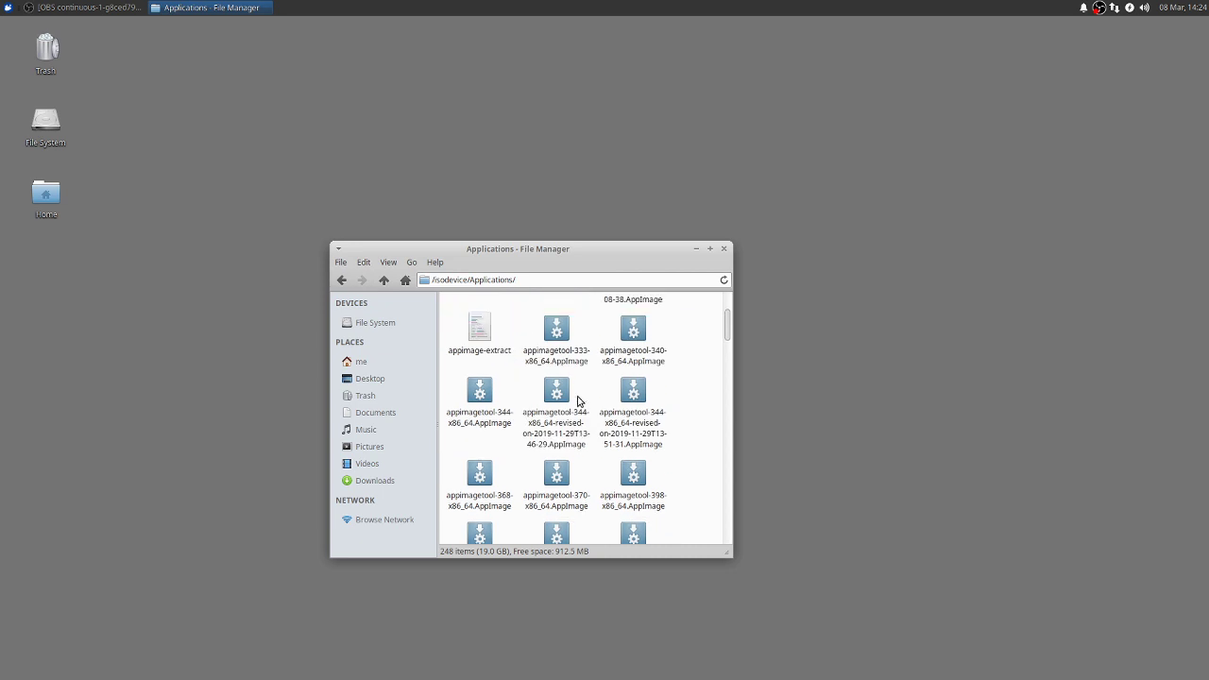
{"action": "scroll", "coordinate": [578, 402], "scroll_direction": "up", "scroll_amount": 2}
{"action": "scroll", "coordinate": [578, 402], "scroll_direction": "up", "scroll_amount": 2}
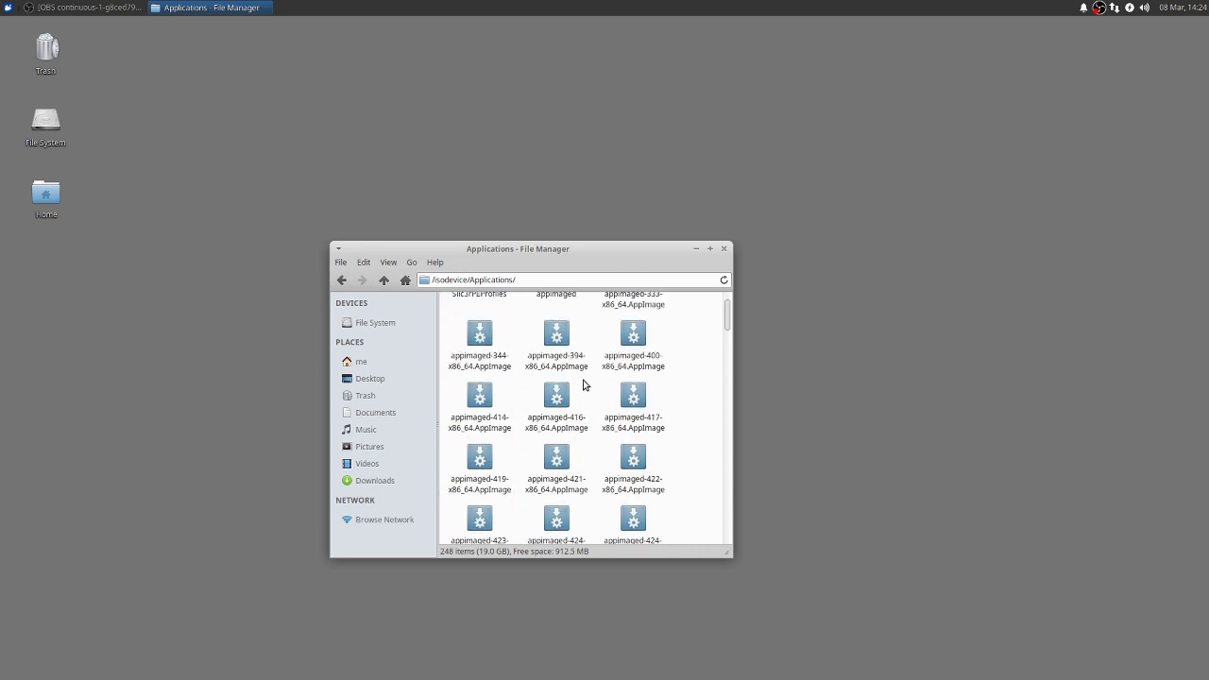
{"action": "scroll", "coordinate": [583, 384], "scroll_direction": "up", "scroll_amount": 1}
{"action": "scroll", "coordinate": [630, 429], "scroll_direction": "down", "scroll_amount": 5}
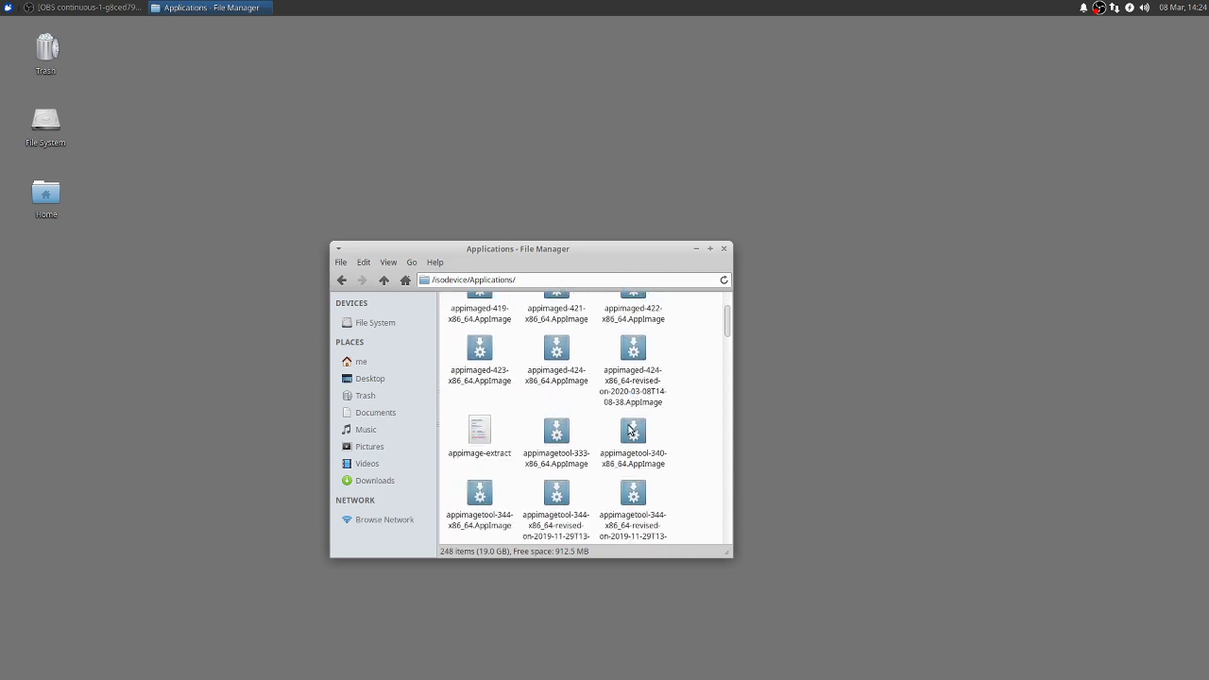
{"action": "scroll", "coordinate": [630, 430], "scroll_direction": "down", "scroll_amount": 5}
{"action": "scroll", "coordinate": [630, 430], "scroll_direction": "down", "scroll_amount": 5}
{"action": "scroll", "coordinate": [630, 430], "scroll_direction": "down", "scroll_amount": 3}
{"action": "scroll", "coordinate": [630, 430], "scroll_direction": "down", "scroll_amount": 2}
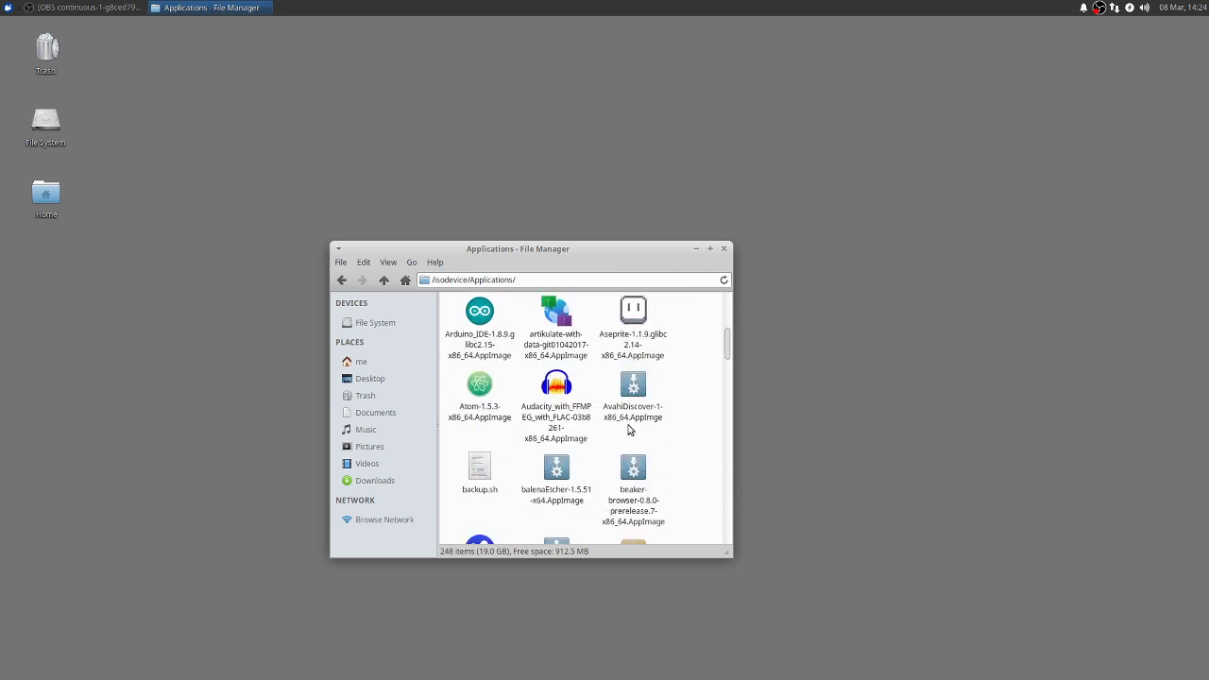
{"action": "scroll", "coordinate": [630, 430], "scroll_direction": "down", "scroll_amount": 3}
{"action": "scroll", "coordinate": [630, 429], "scroll_direction": "down", "scroll_amount": 3}
{"action": "scroll", "coordinate": [630, 430], "scroll_direction": "down", "scroll_amount": 2}
{"action": "scroll", "coordinate": [631, 430], "scroll_direction": "down", "scroll_amount": 2}
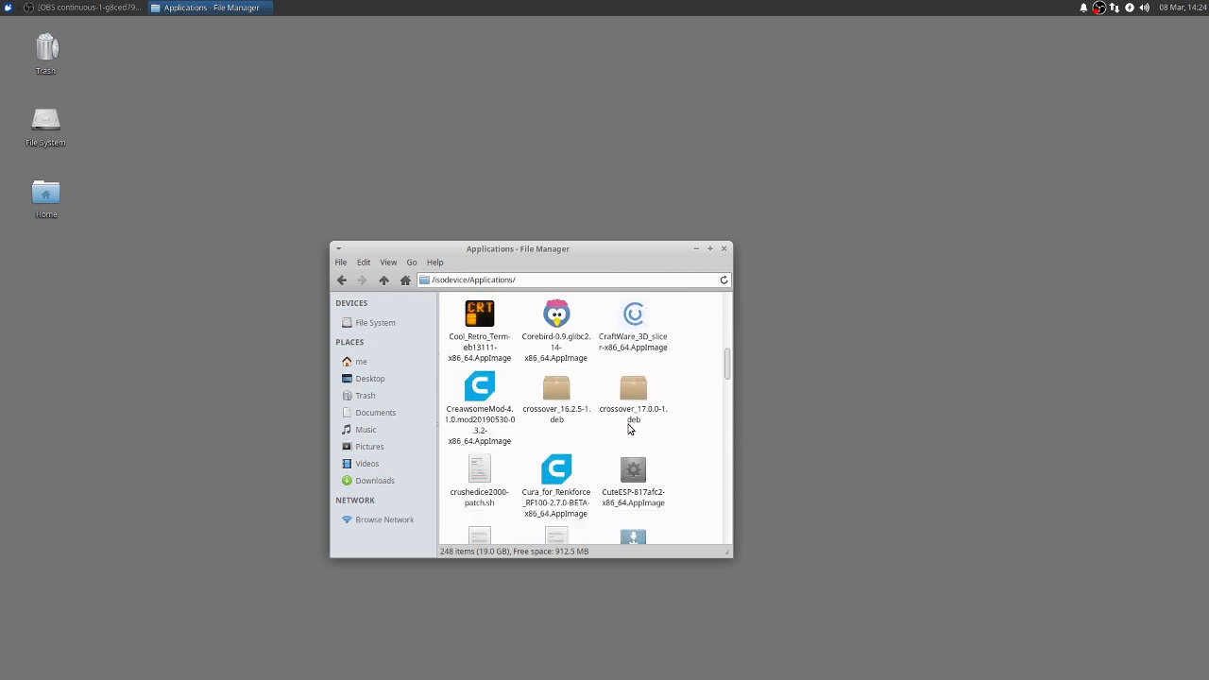
{"action": "scroll", "coordinate": [630, 430], "scroll_direction": "down", "scroll_amount": 3}
{"action": "scroll", "coordinate": [630, 430], "scroll_direction": "down", "scroll_amount": 2}
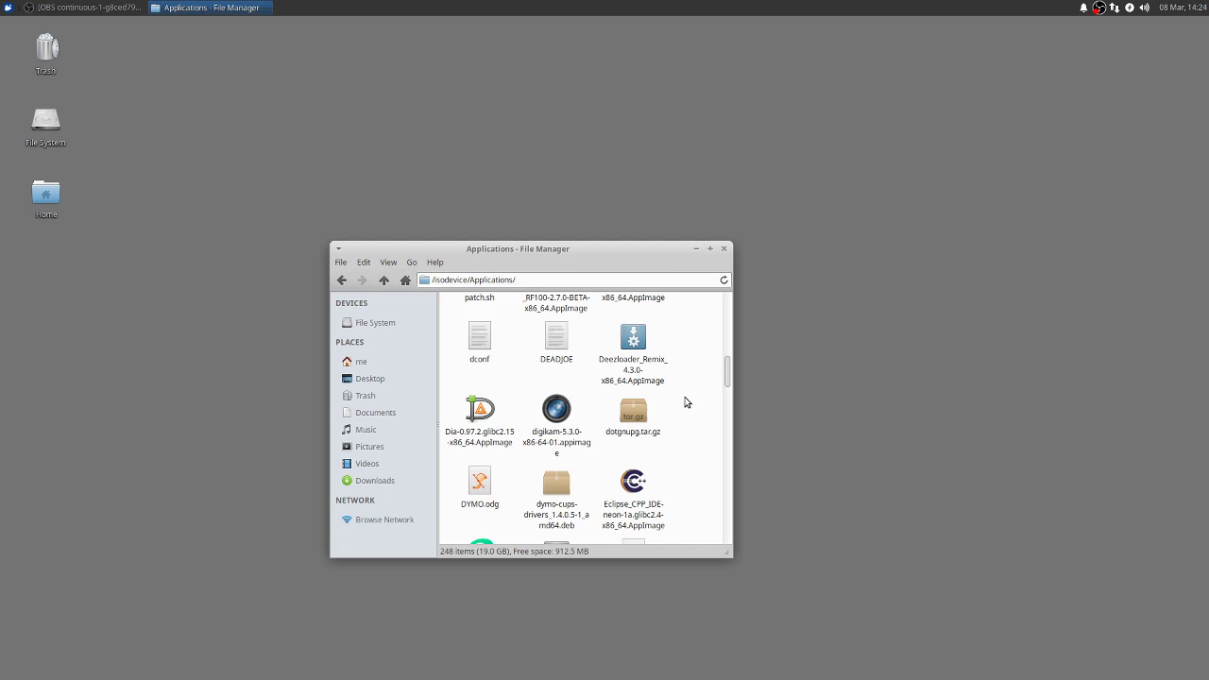
{"action": "type", "text": "free"}
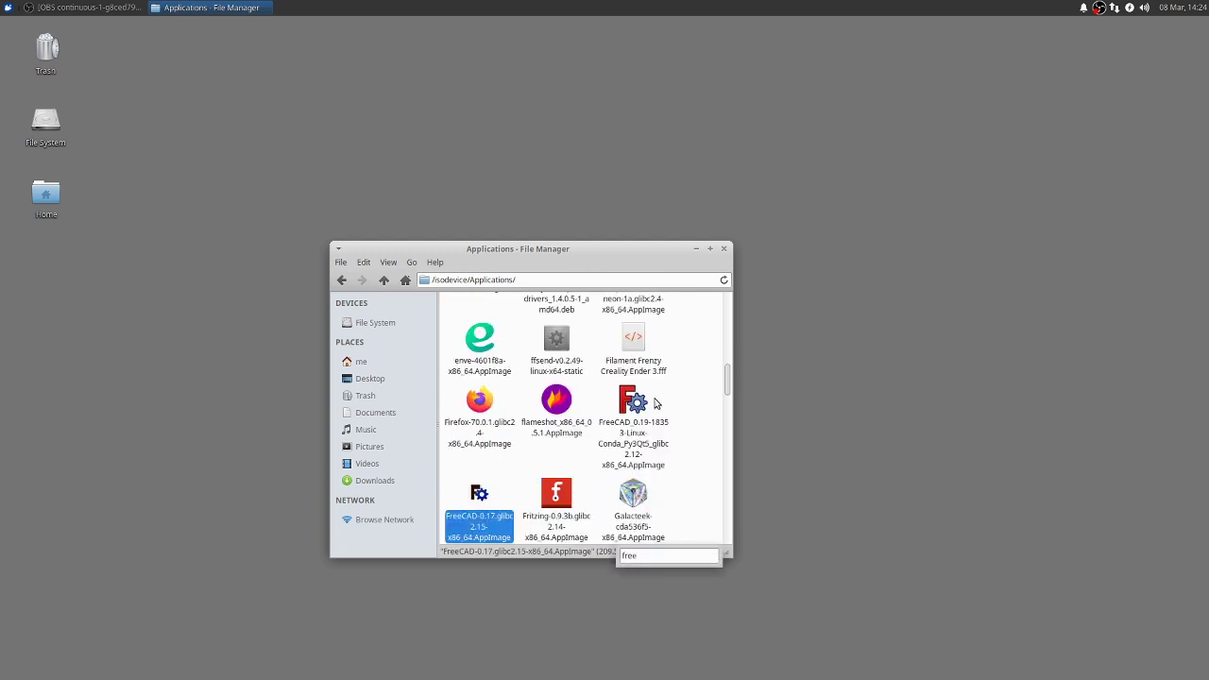
{"action": "left_click", "coordinate": [640, 404], "text": "ctrl"}
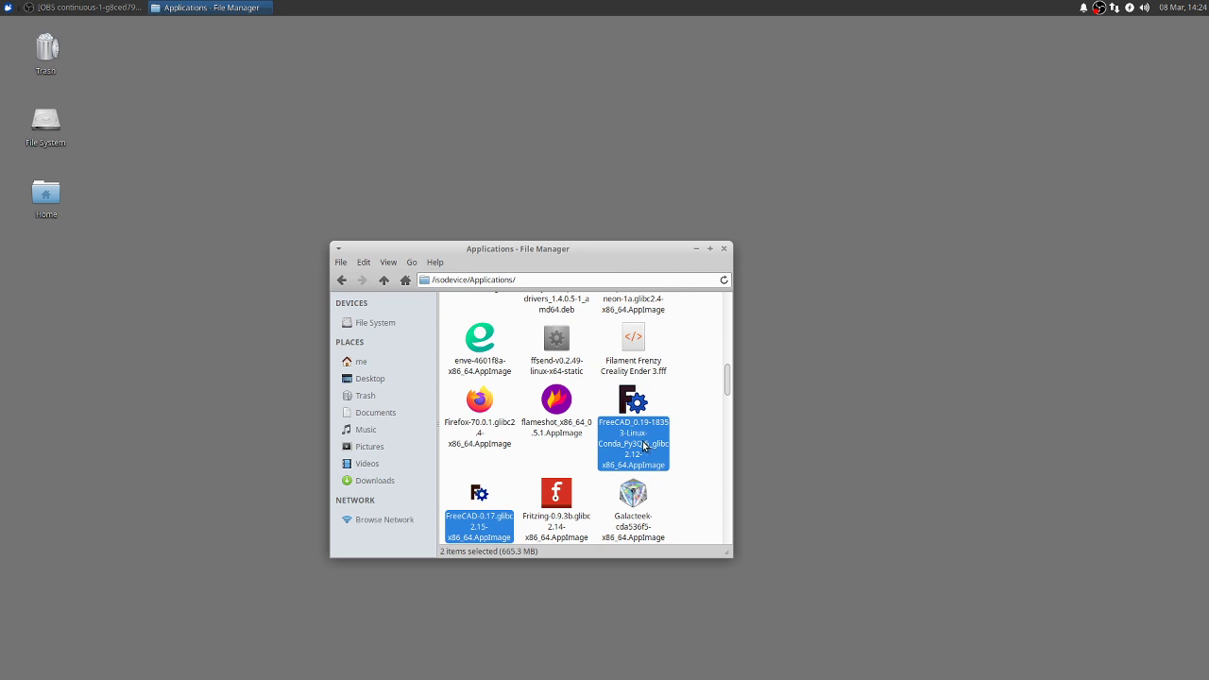
{"action": "left_click", "coordinate": [695, 457]}
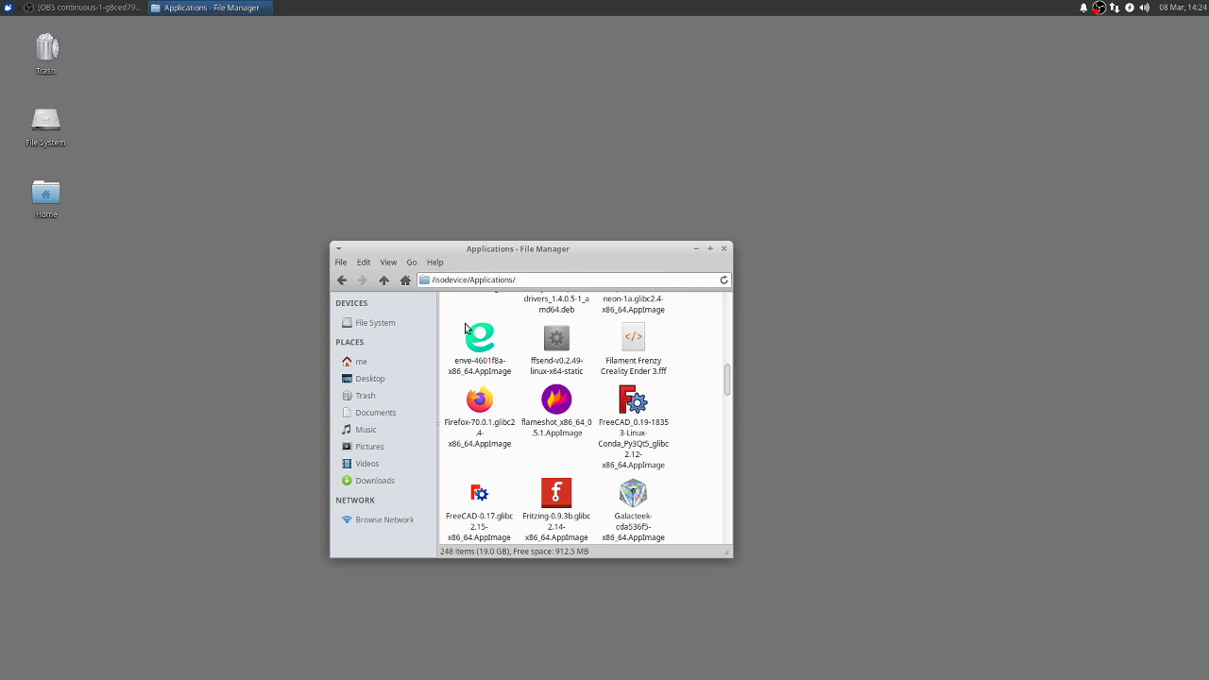
Step: Enter '/' in Thunar's location bar to show the home, isodevice and root folders
{"action": "key", "text": "ctrl+l"}
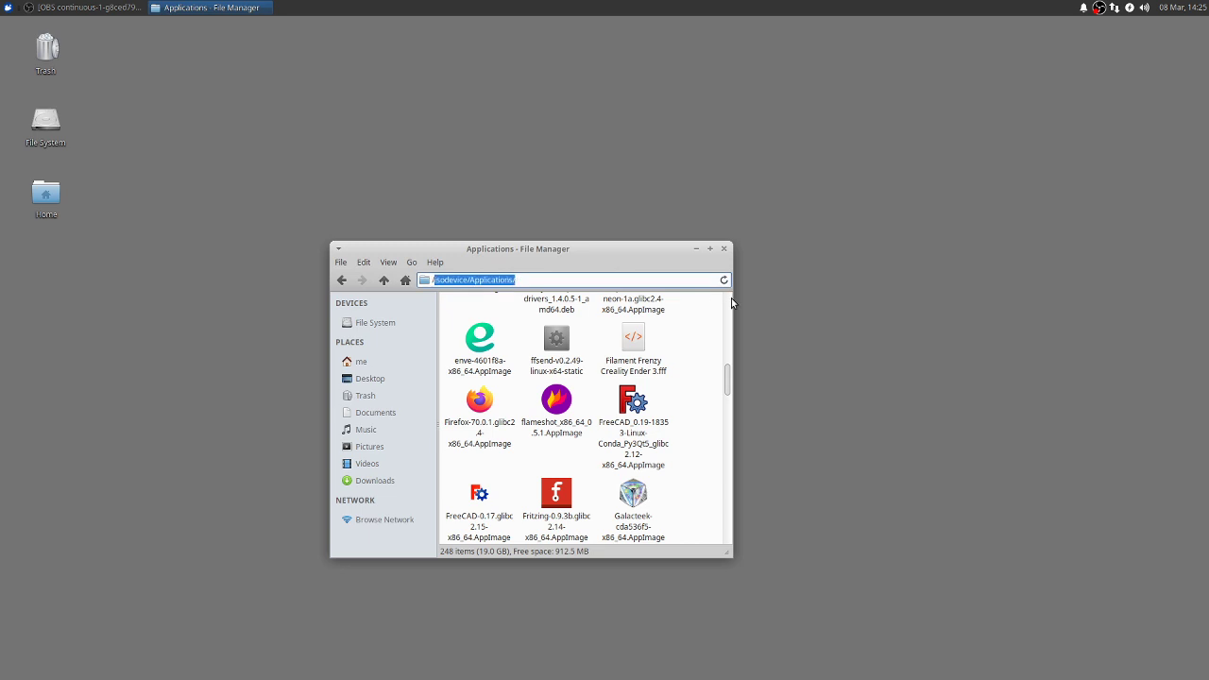
{"action": "type", "text": "/"}
{"action": "key", "text": "Return"}
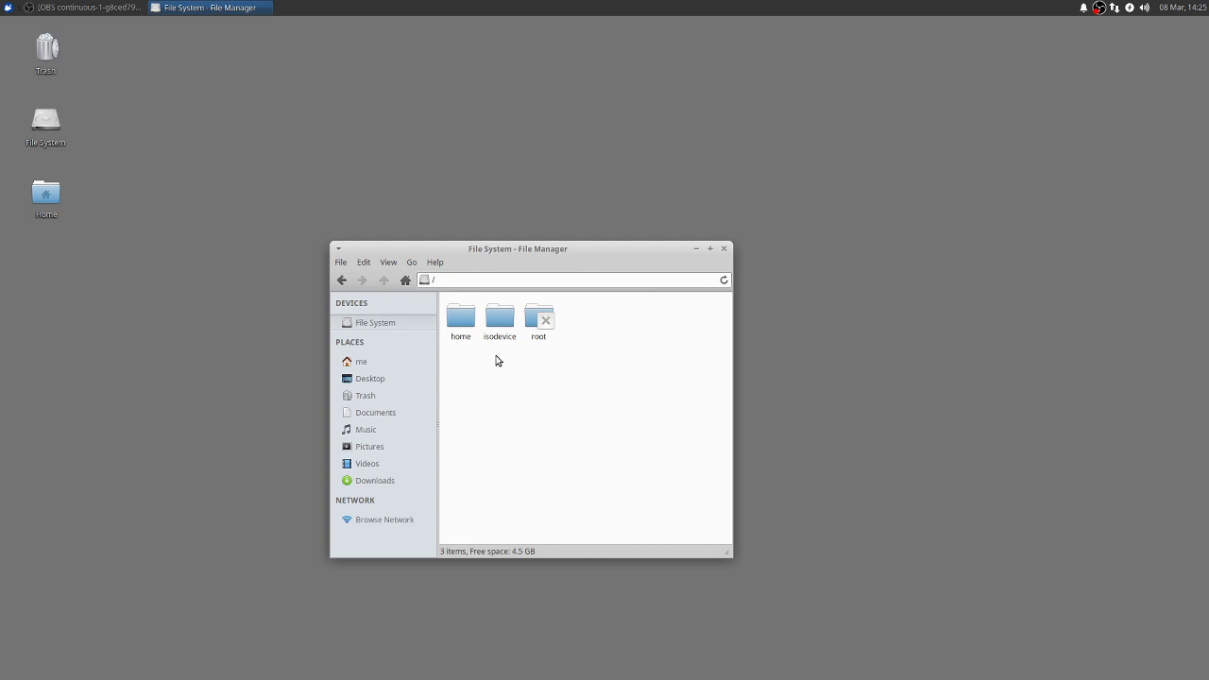
Step: Search the Whisker Menu and launch Firefox 70 to an empty new tab
{"action": "left_click", "coordinate": [6, 6]}
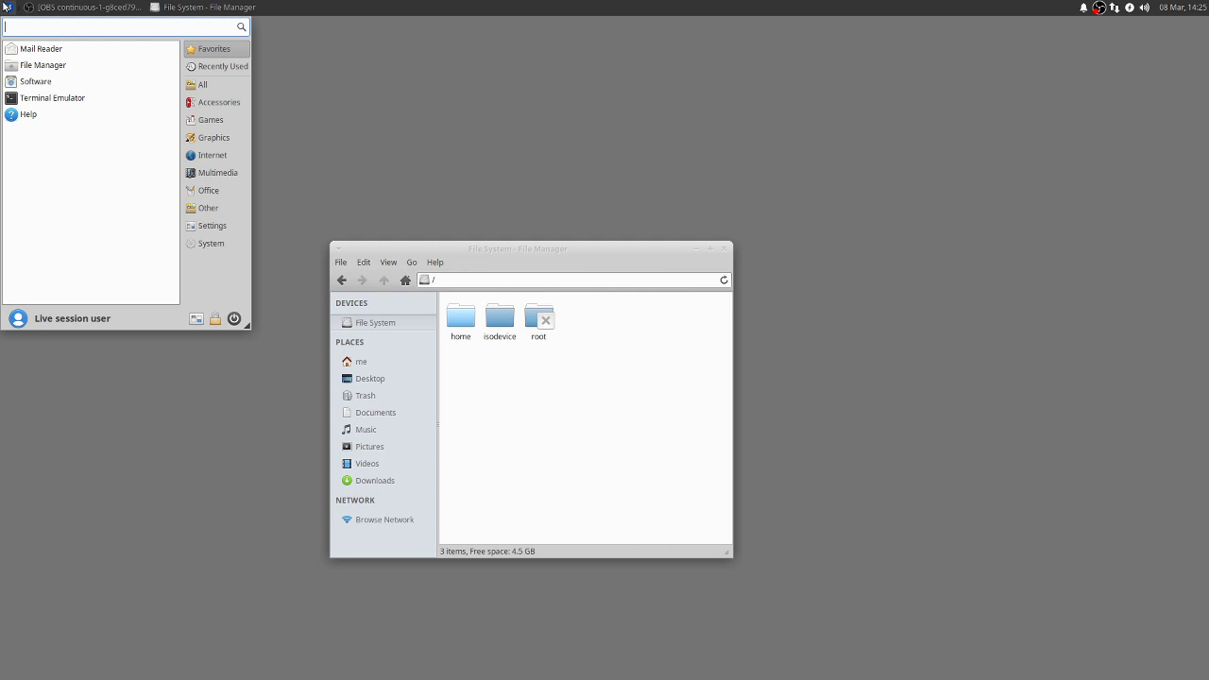
{"action": "type", "text": "fin"}
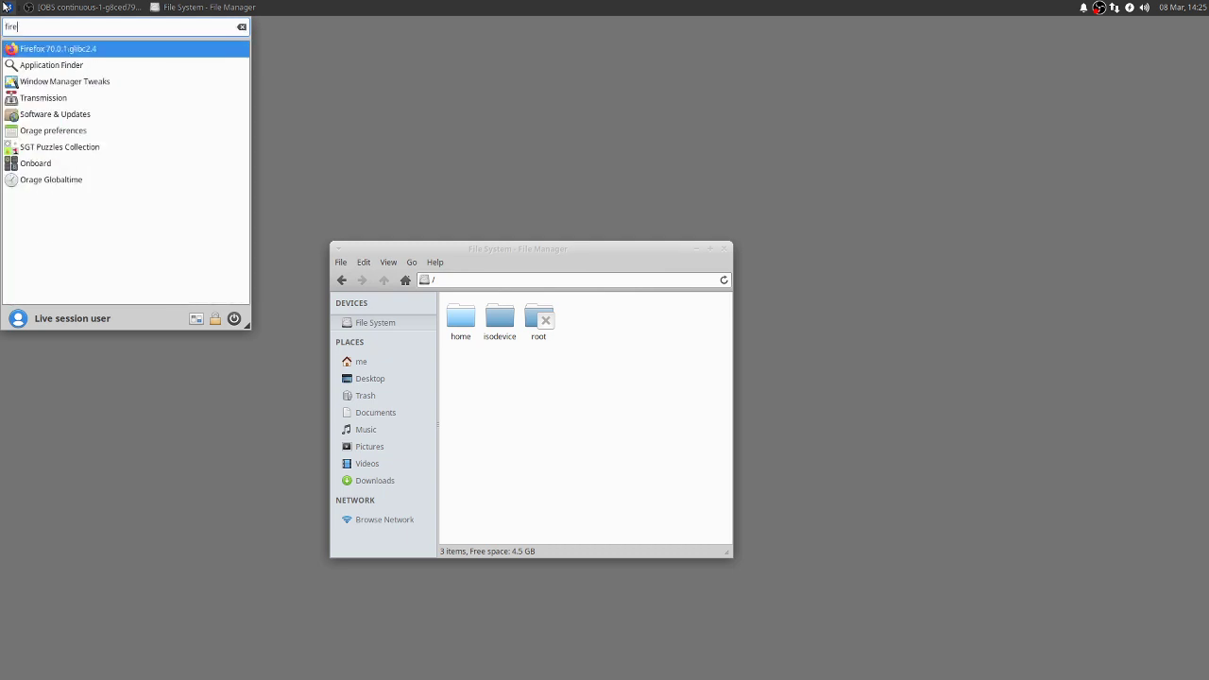
{"action": "key", "text": "Escape"}
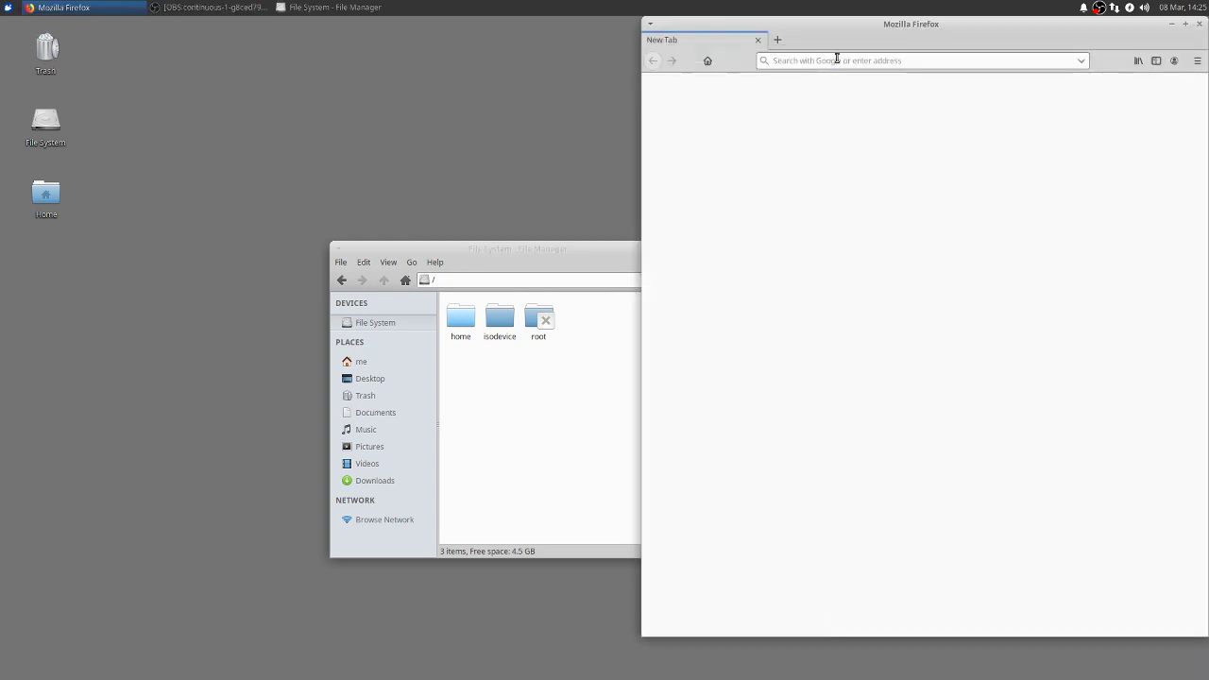
Step: Centre the Firefox window and open probonopd/SystemImageKit on GitHub from an address-bar search for 'systemimagekit'
{"action": "mouse_move", "coordinate": [865, 29]}
{"action": "left_mouse_down"}
{"action": "mouse_move", "coordinate": [463, 64]}
{"action": "mouse_move", "coordinate": [457, 44]}
{"action": "left_mouse_up"}
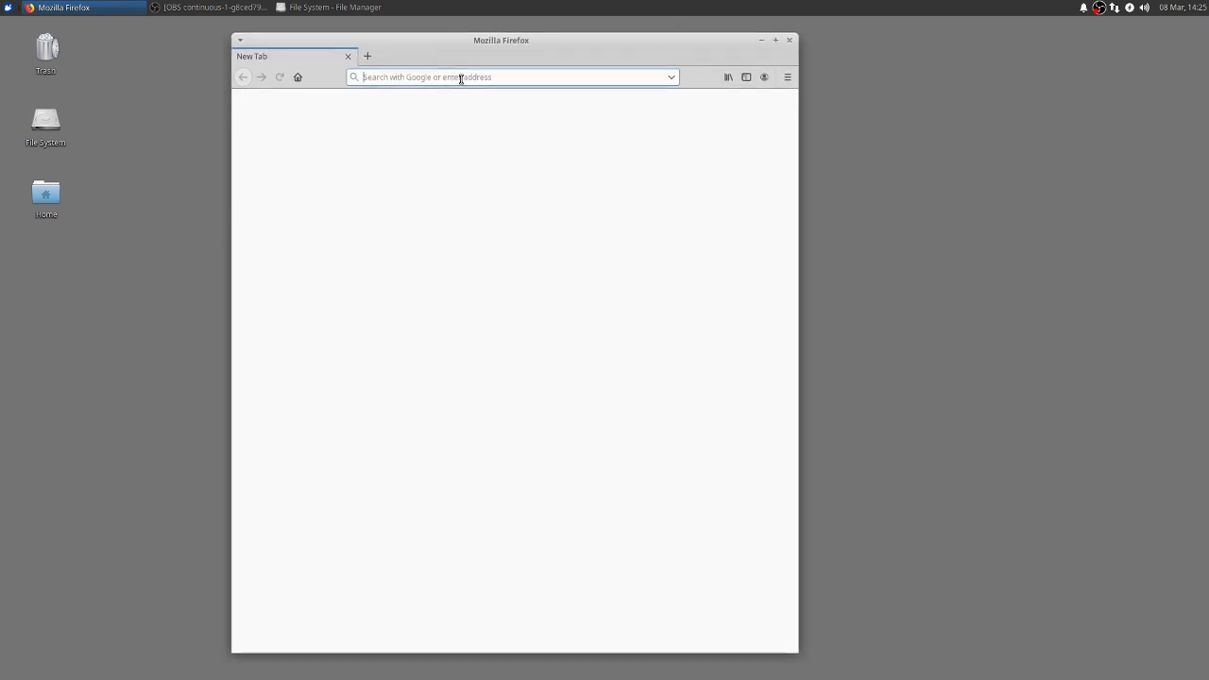
{"action": "type", "text": "systemima"}
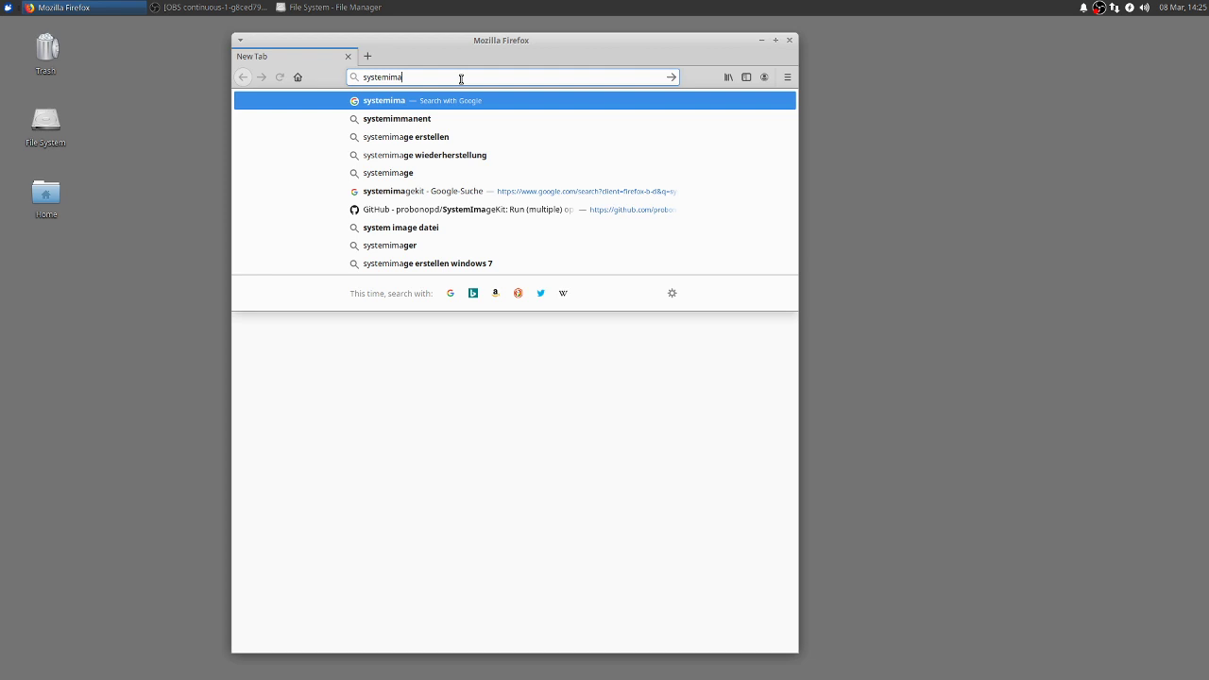
{"action": "type", "text": "gekit"}
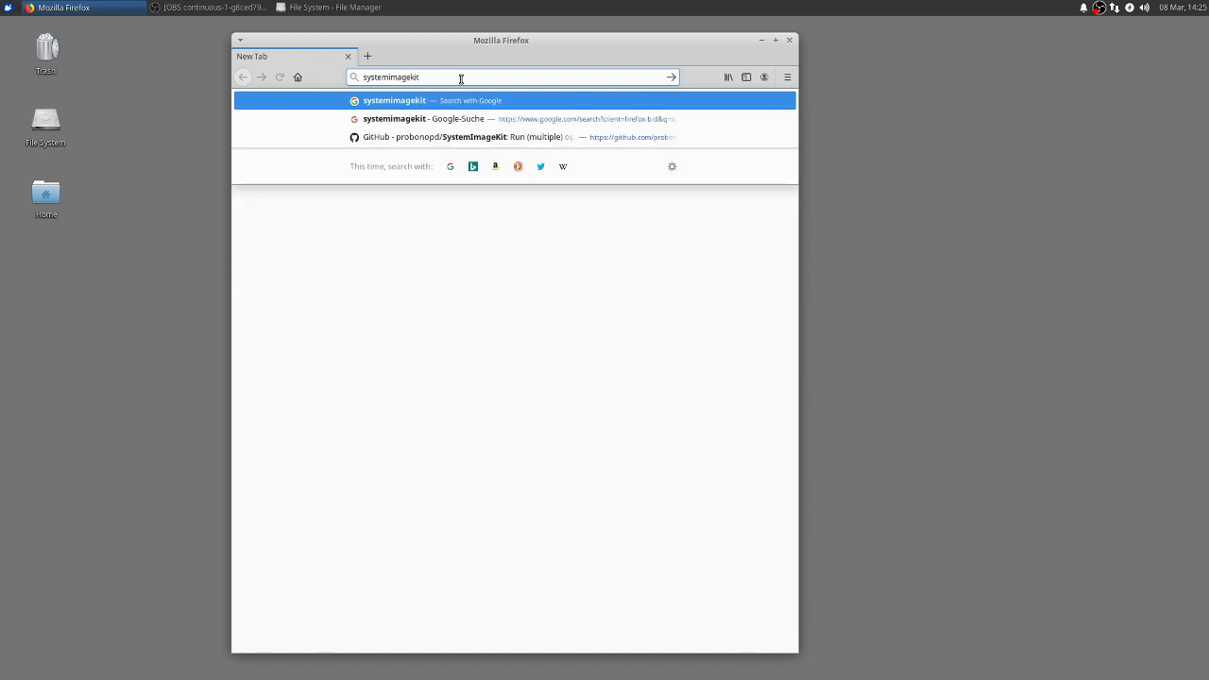
{"action": "key", "text": "Down"}
{"action": "key", "text": "Down"}
{"action": "key", "text": "Return"}
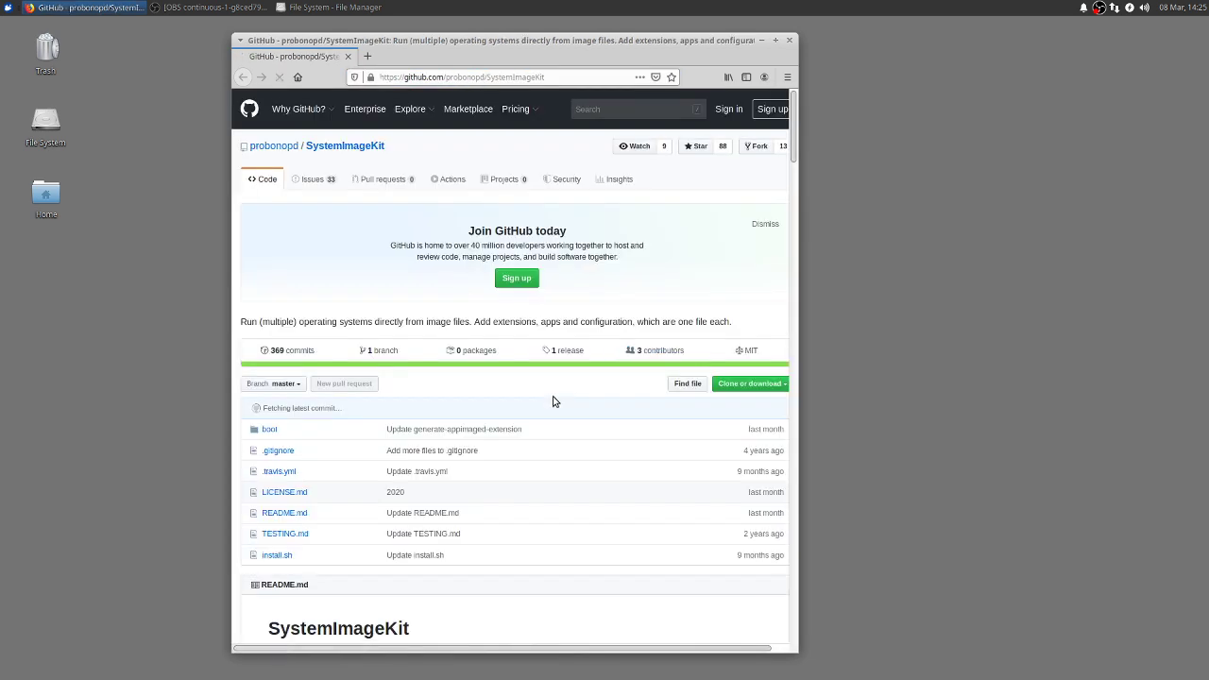
Step: Scroll through the SystemImageKit README and back to the top, then close Firefox
{"action": "scroll", "coordinate": [554, 400], "scroll_direction": "down", "scroll_amount": 1}
{"action": "scroll", "coordinate": [554, 400], "scroll_direction": "down", "scroll_amount": 5}
{"action": "scroll", "coordinate": [553, 401], "scroll_direction": "down", "scroll_amount": 3}
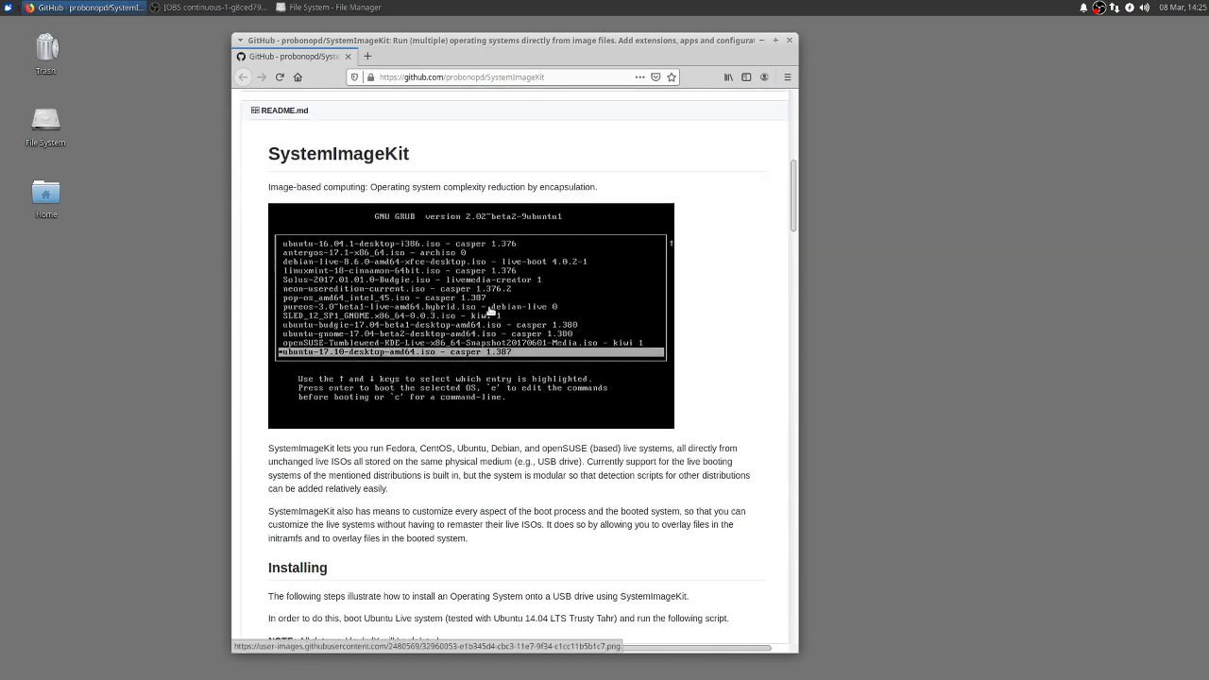
{"action": "scroll", "coordinate": [510, 349], "scroll_direction": "up", "scroll_amount": 2}
{"action": "scroll", "coordinate": [485, 322], "scroll_direction": "down", "scroll_amount": 1}
{"action": "scroll", "coordinate": [485, 322], "scroll_direction": "down", "scroll_amount": 1}
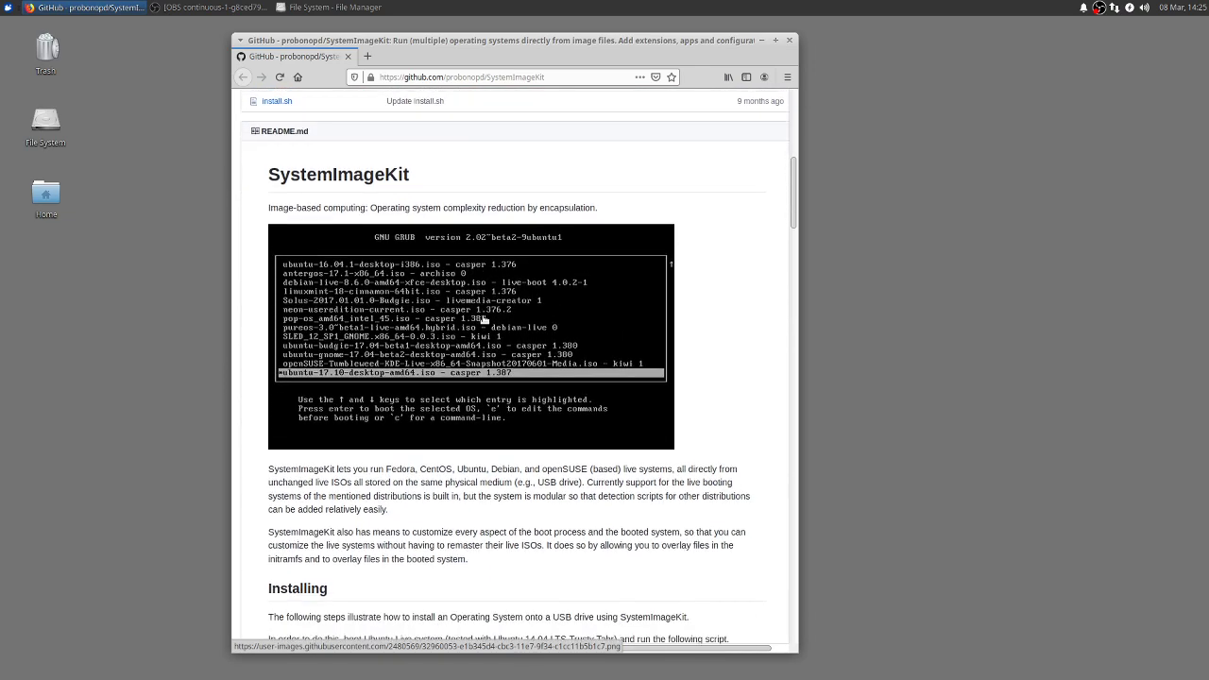
{"action": "scroll", "coordinate": [485, 322], "scroll_direction": "up", "scroll_amount": 3, "text": "ctrl"}
{"action": "scroll", "coordinate": [484, 320], "scroll_direction": "up", "scroll_amount": 1, "text": "ctrl"}
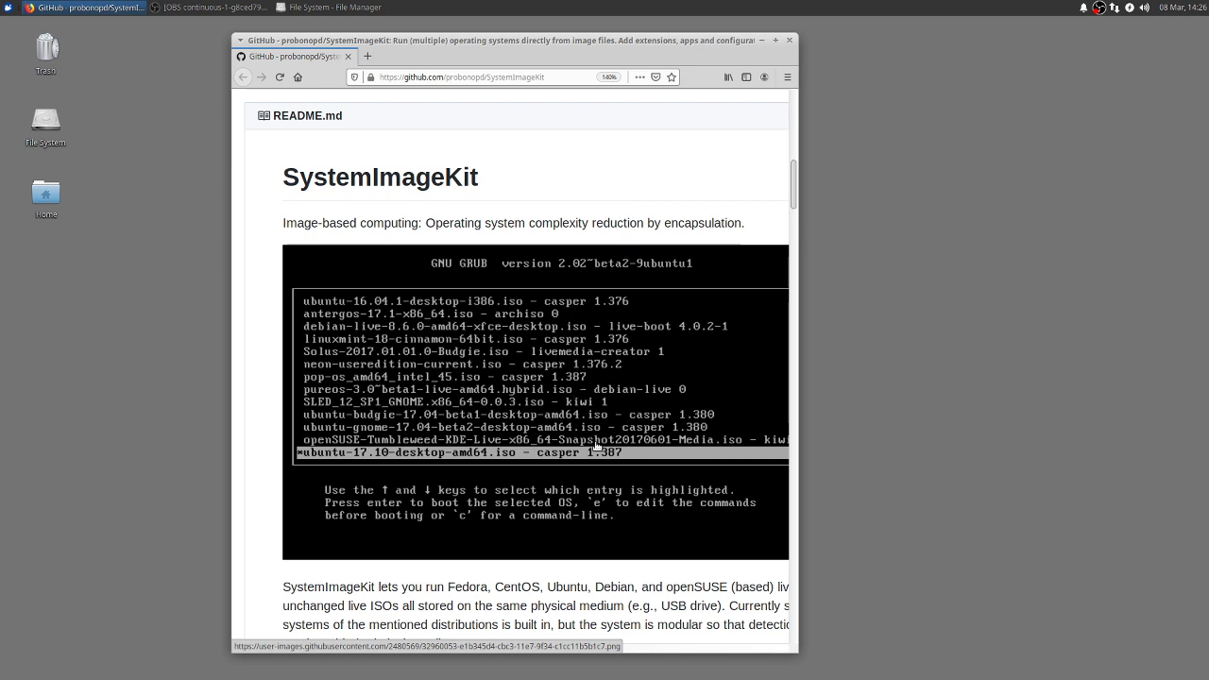
{"action": "scroll", "coordinate": [417, 293], "scroll_direction": "up", "scroll_amount": 5}
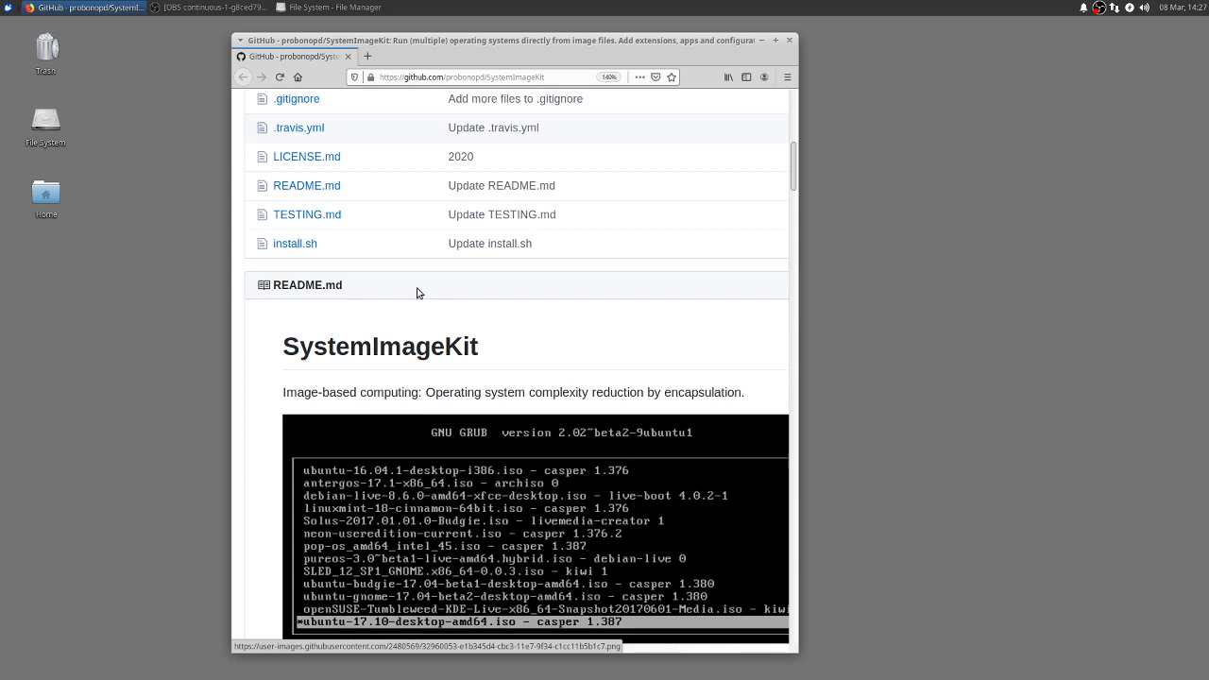
{"action": "scroll", "coordinate": [417, 292], "scroll_direction": "up", "scroll_amount": 3}
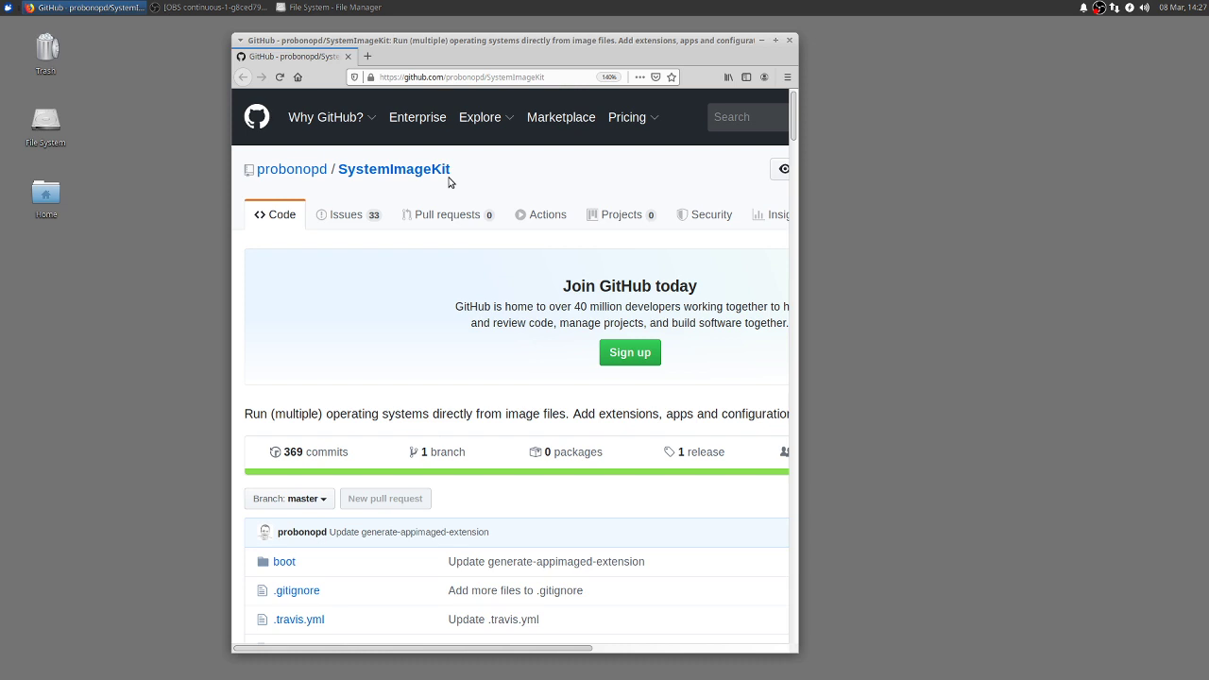
{"action": "left_click", "coordinate": [787, 40]}
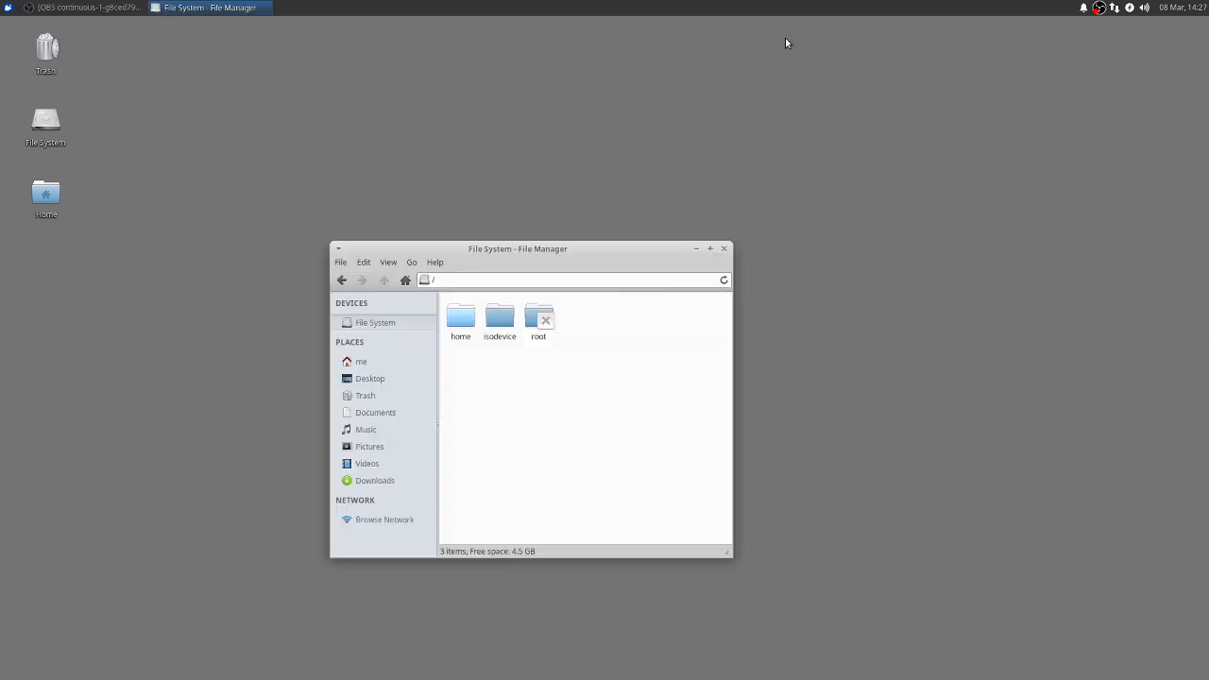
Step: Close the file manager and update appimaged 394 from the Whisker menu's Other category
{"action": "left_click", "coordinate": [724, 249]}
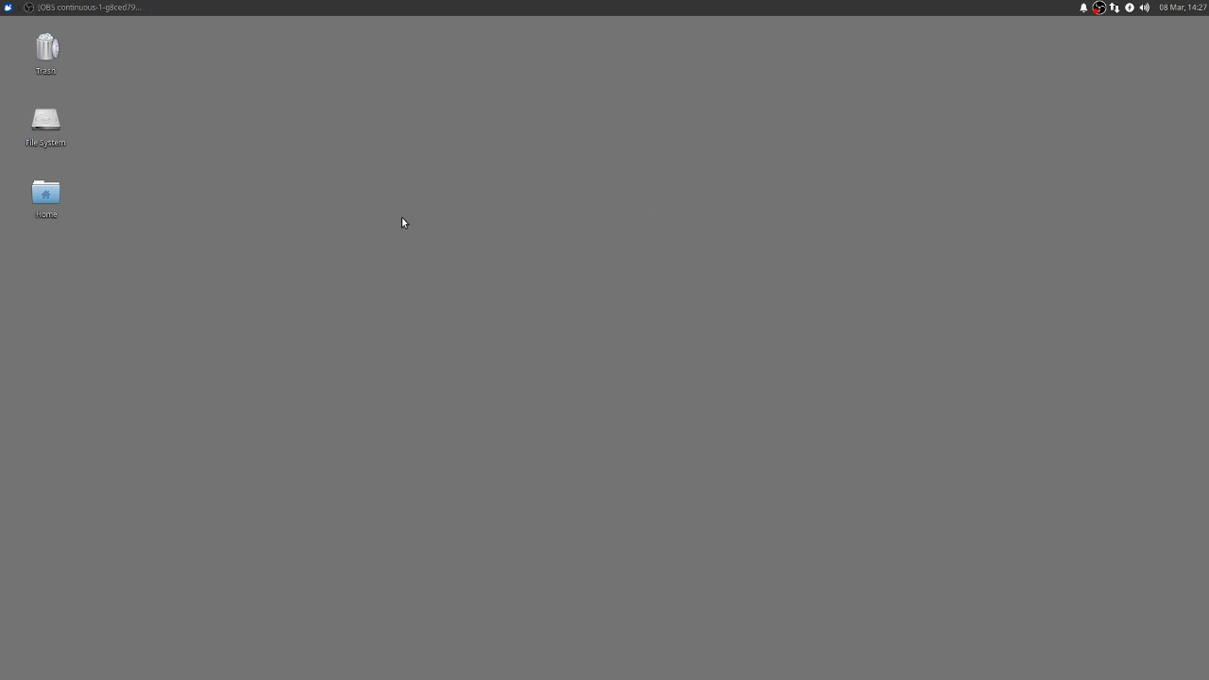
{"action": "left_click", "coordinate": [7, 7]}
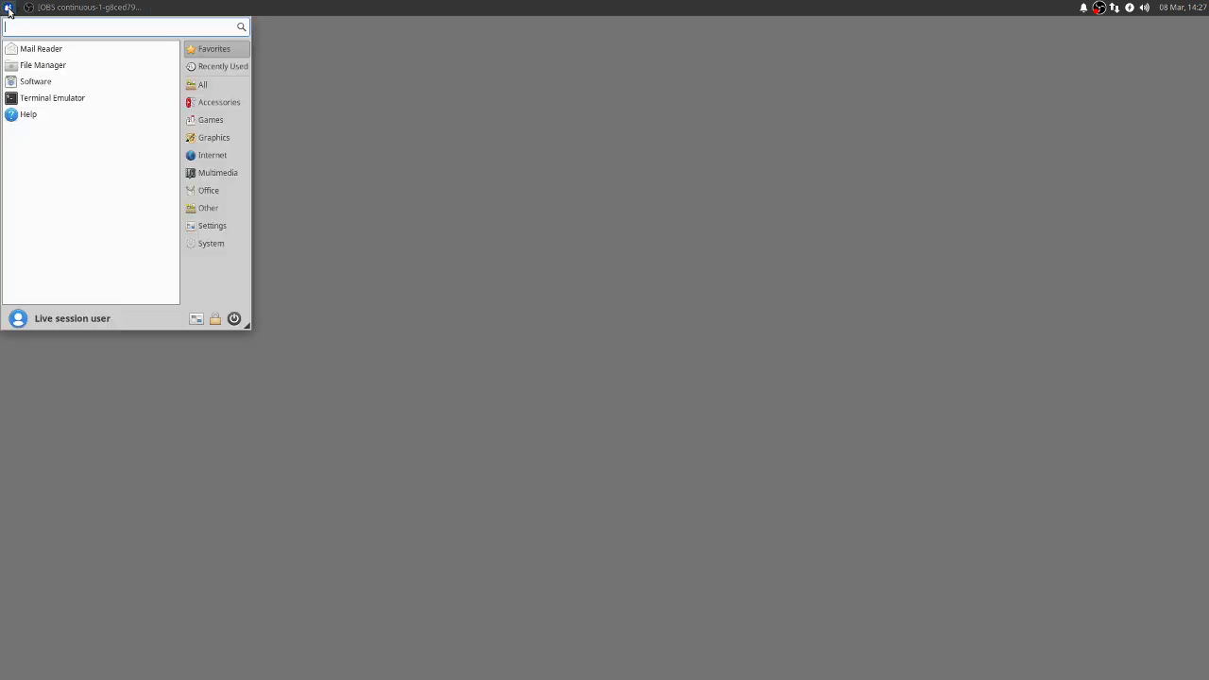
{"action": "left_click", "coordinate": [210, 213]}
{"action": "scroll", "coordinate": [129, 153], "scroll_direction": "down", "scroll_amount": 3}
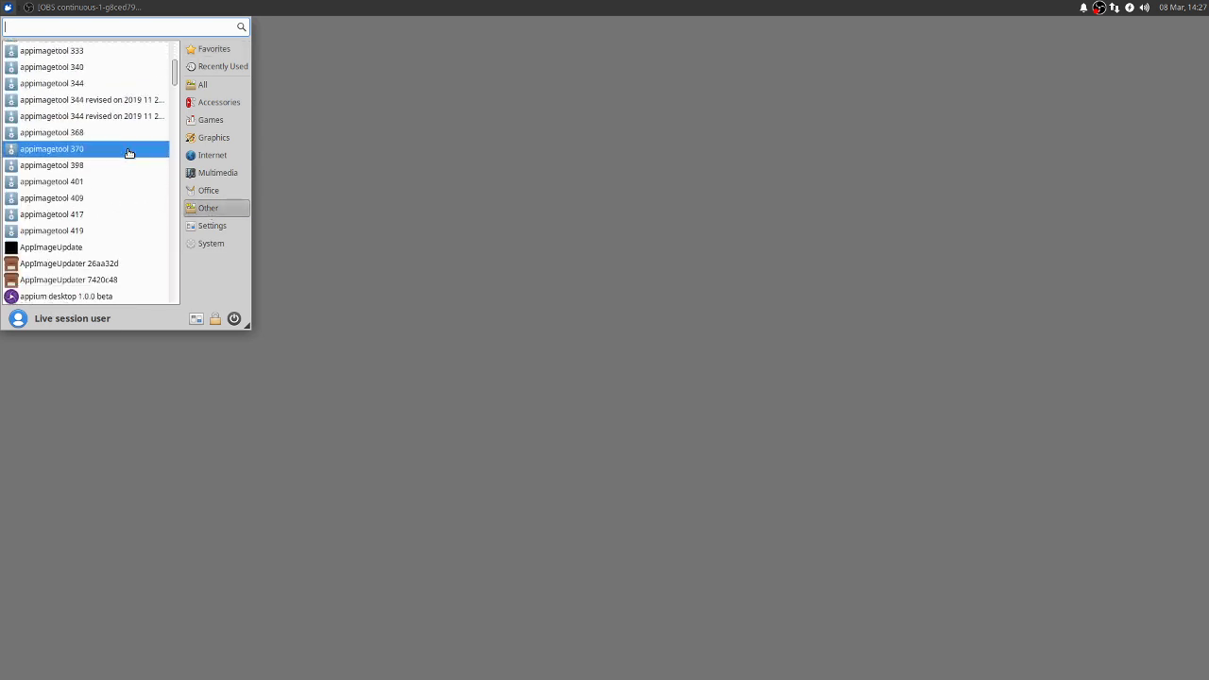
{"action": "scroll", "coordinate": [129, 153], "scroll_direction": "down", "scroll_amount": 3}
{"action": "scroll", "coordinate": [129, 153], "scroll_direction": "down", "scroll_amount": 3}
{"action": "scroll", "coordinate": [129, 153], "scroll_direction": "down", "scroll_amount": 3}
{"action": "scroll", "coordinate": [130, 153], "scroll_direction": "down", "scroll_amount": 3}
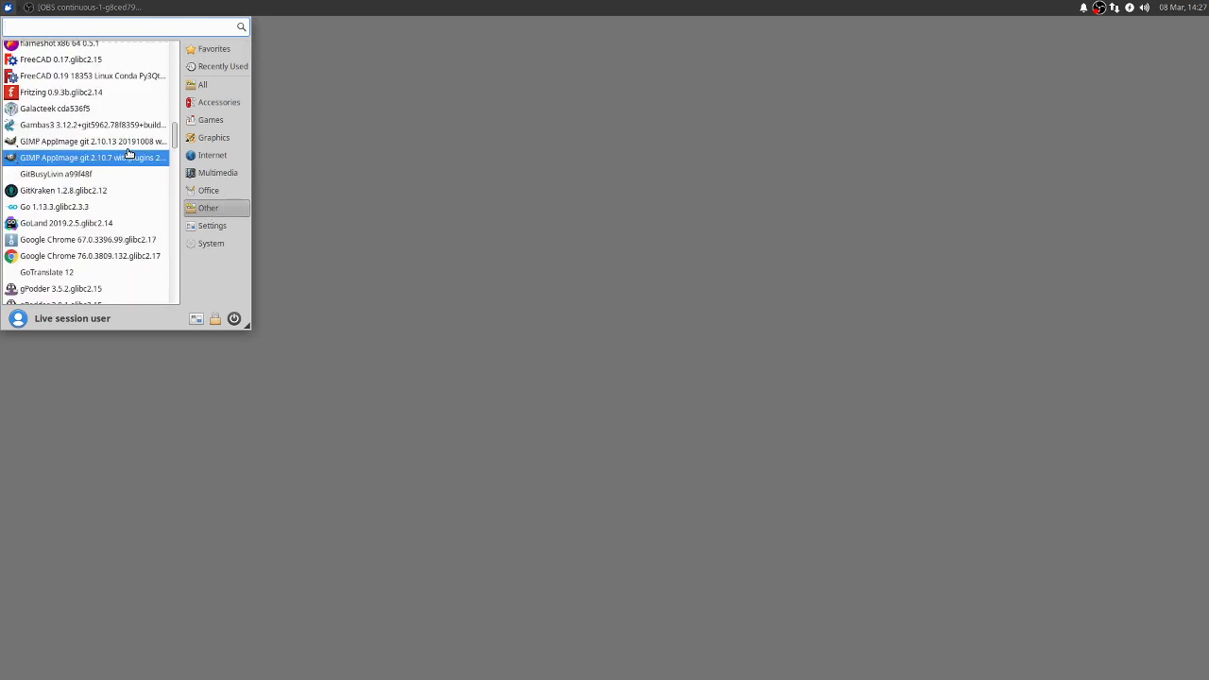
{"action": "scroll", "coordinate": [129, 153], "scroll_direction": "up", "scroll_amount": 5}
{"action": "scroll", "coordinate": [129, 153], "scroll_direction": "up", "scroll_amount": 5}
{"action": "scroll", "coordinate": [130, 153], "scroll_direction": "up", "scroll_amount": 5}
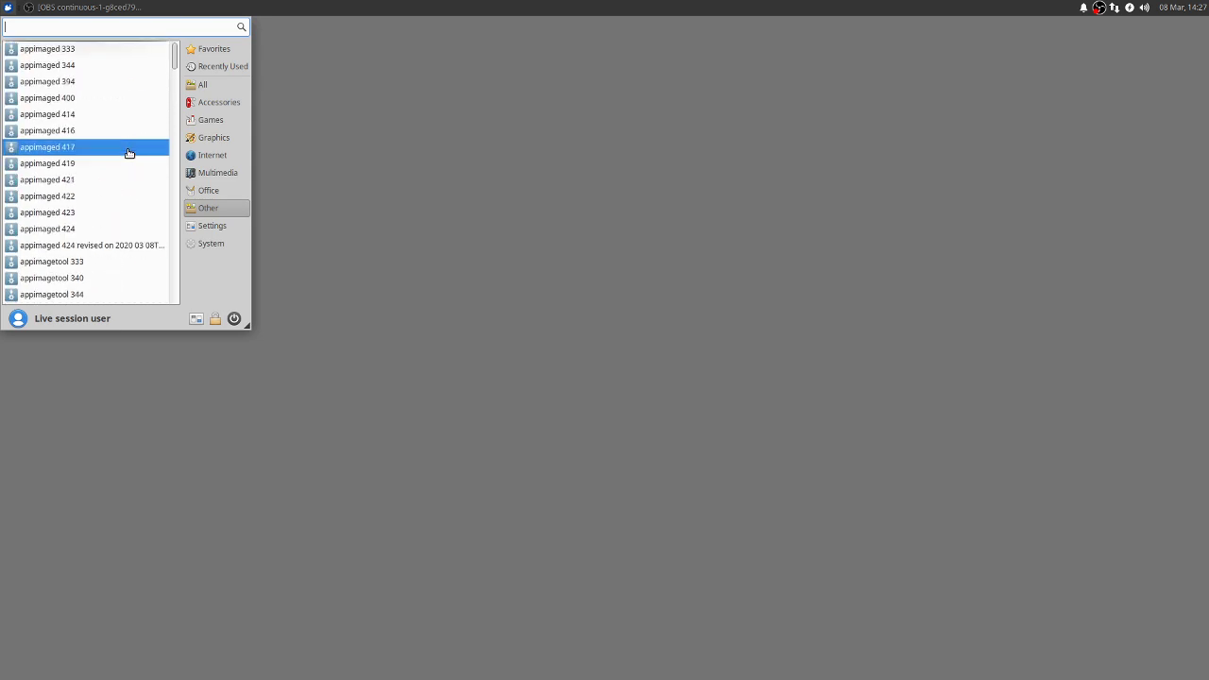
{"action": "scroll", "coordinate": [129, 142], "scroll_direction": "up", "scroll_amount": 3}
{"action": "right_click", "coordinate": [111, 81]}
{"action": "left_click", "coordinate": [199, 125]}
Step: Reopen the Other category to check the new appimaged 400 entry, then dismiss the menu
{"action": "left_click", "coordinate": [415, 252]}
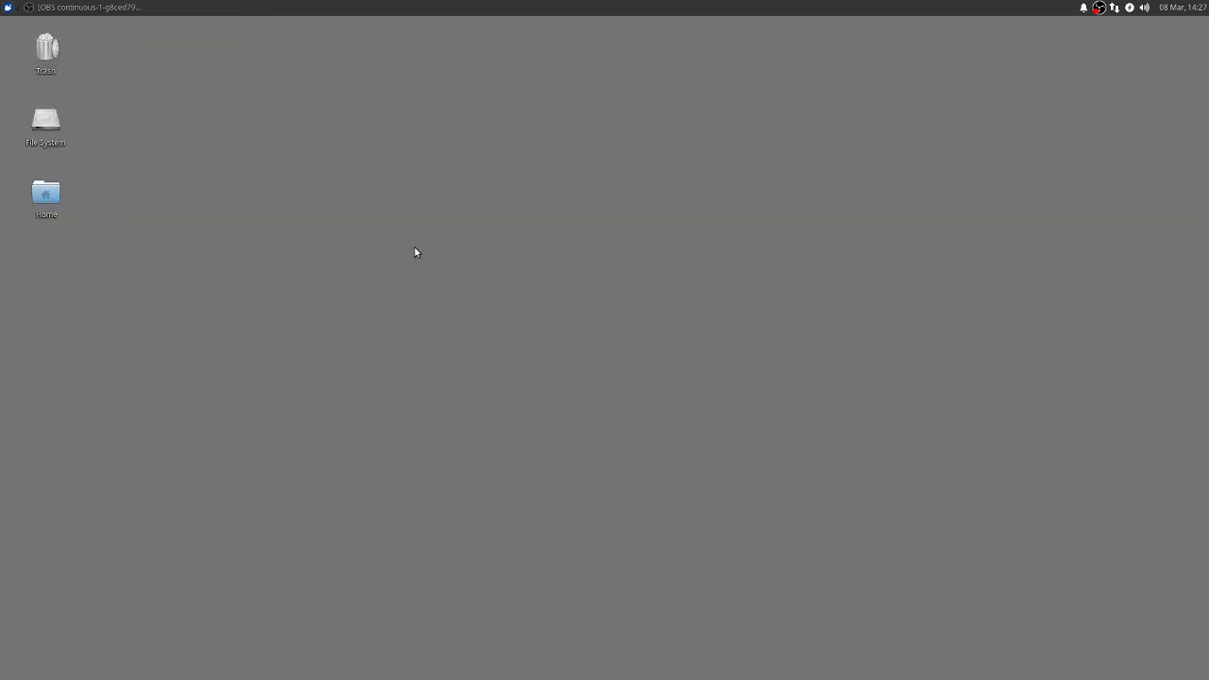
{"action": "left_click", "coordinate": [7, 7]}
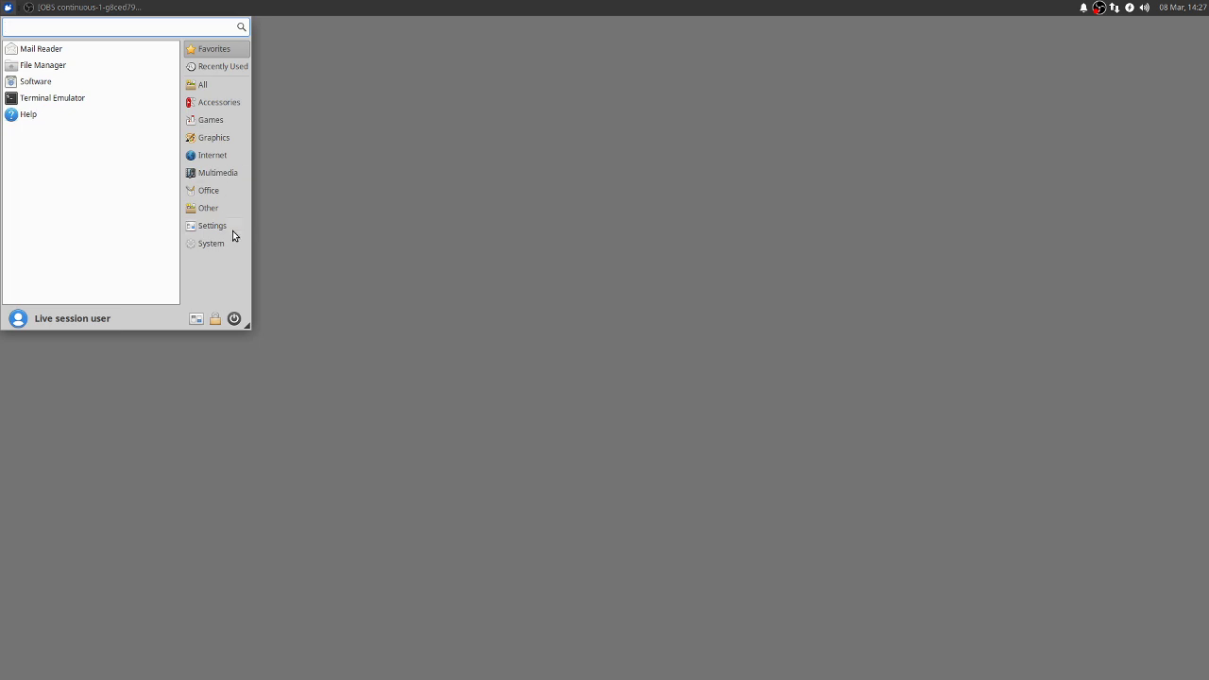
{"action": "right_click", "coordinate": [66, 102]}
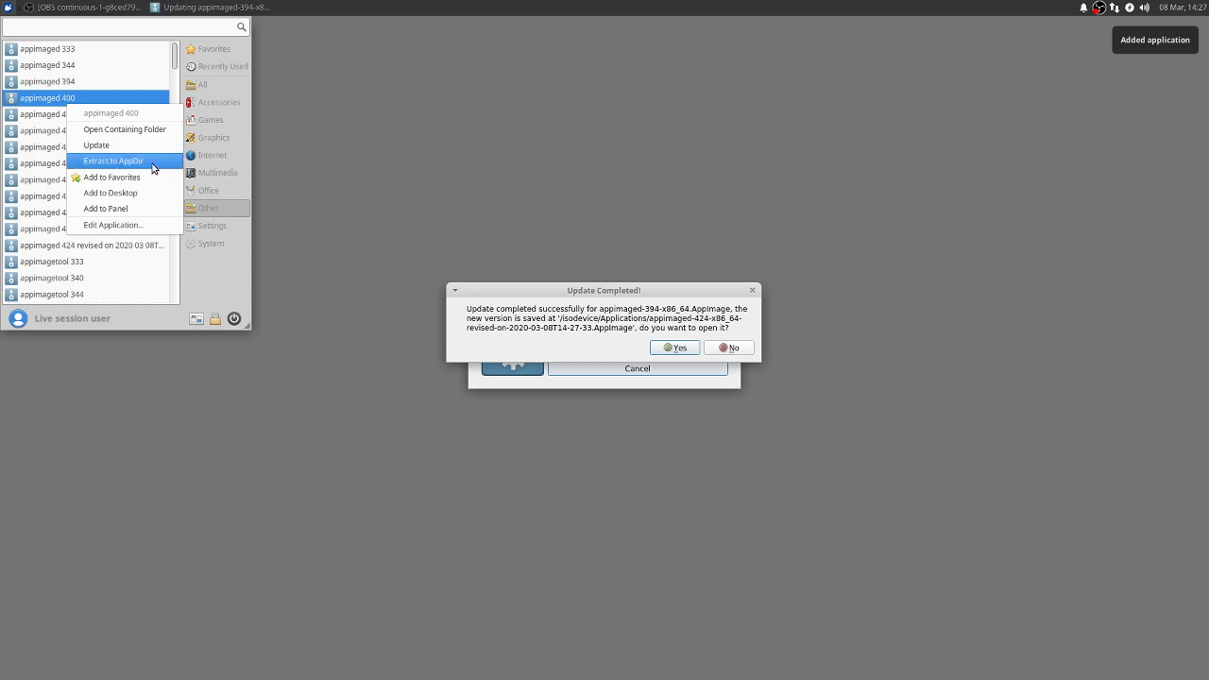
{"action": "left_click", "coordinate": [620, 333]}
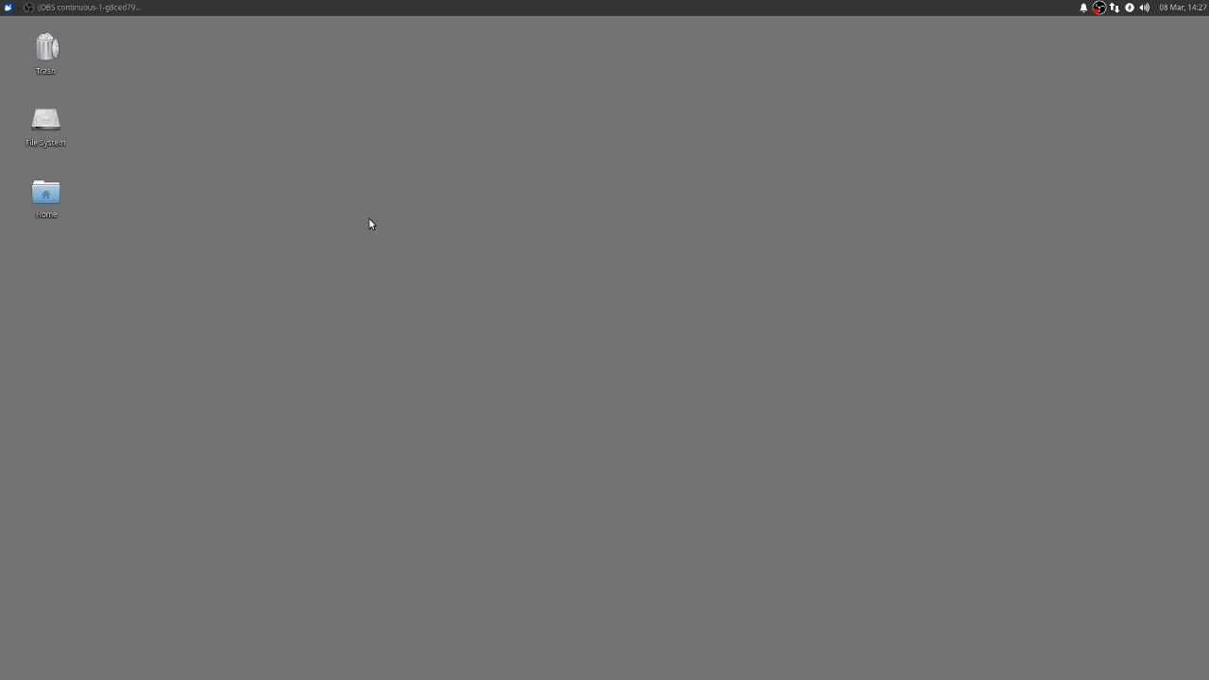
Step: Search the applications menu for 'fire' and launch Firefox
{"action": "left_click", "coordinate": [9, 9]}
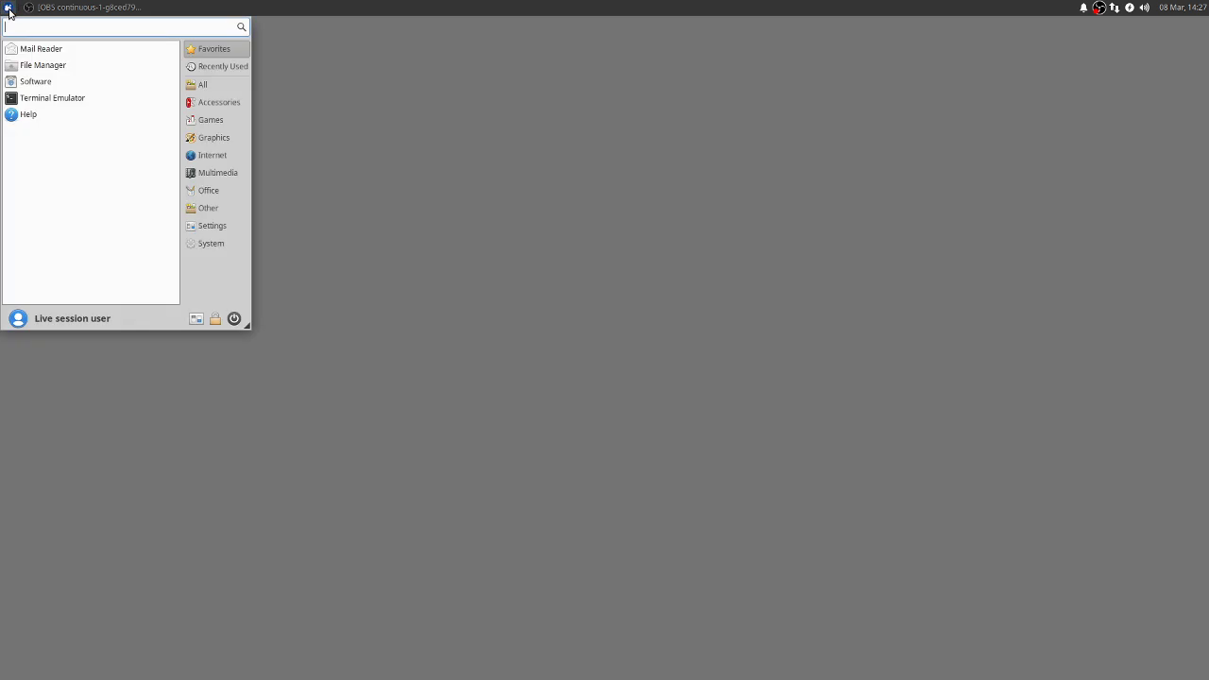
{"action": "left_click", "coordinate": [8, 11]}
{"action": "left_click", "coordinate": [9, 11]}
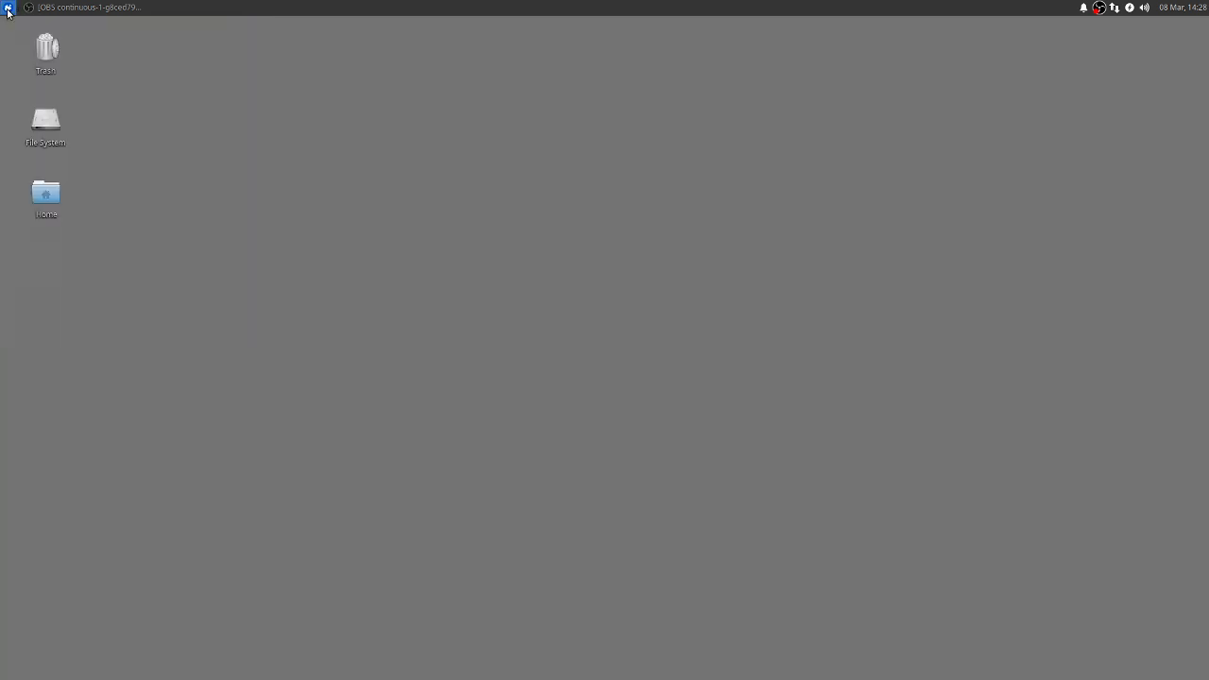
{"action": "left_click", "coordinate": [9, 12]}
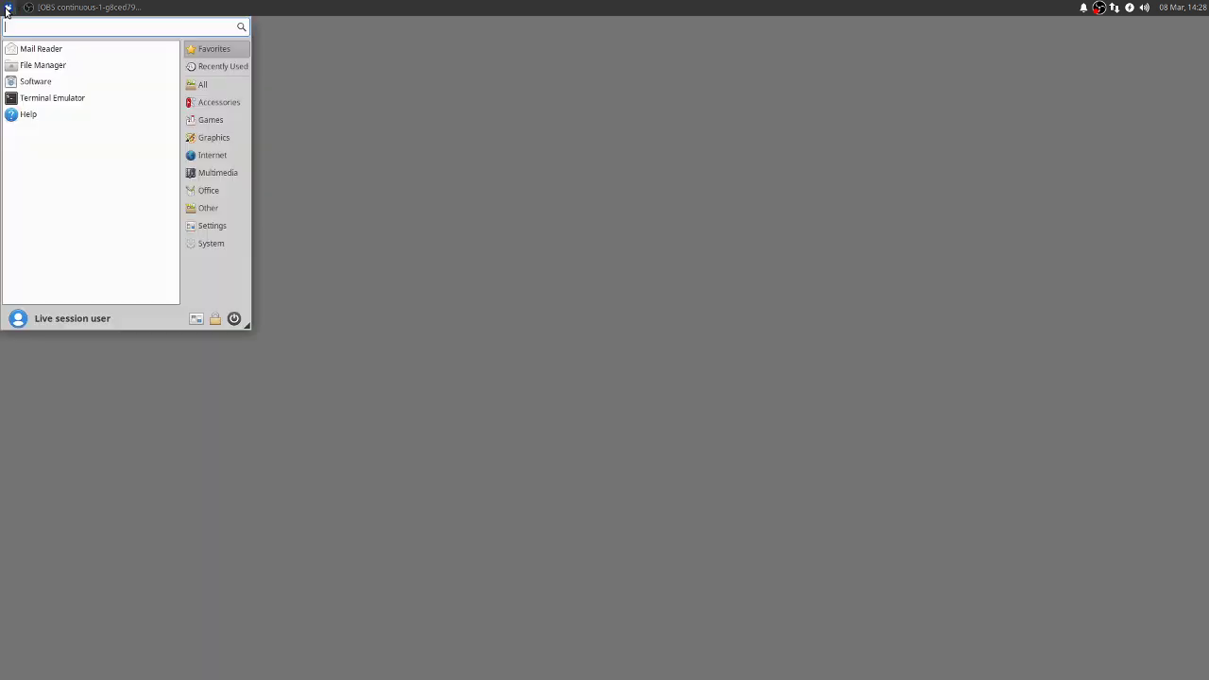
{"action": "type", "text": "fire"}
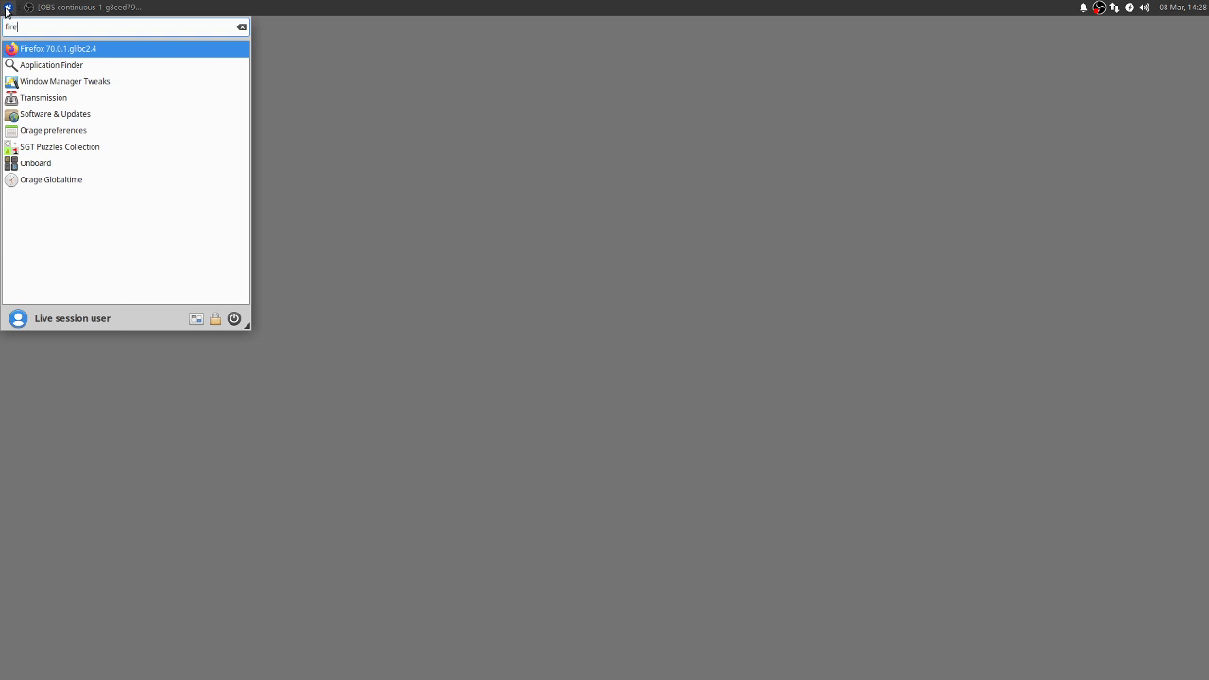
{"action": "key", "text": "Return"}
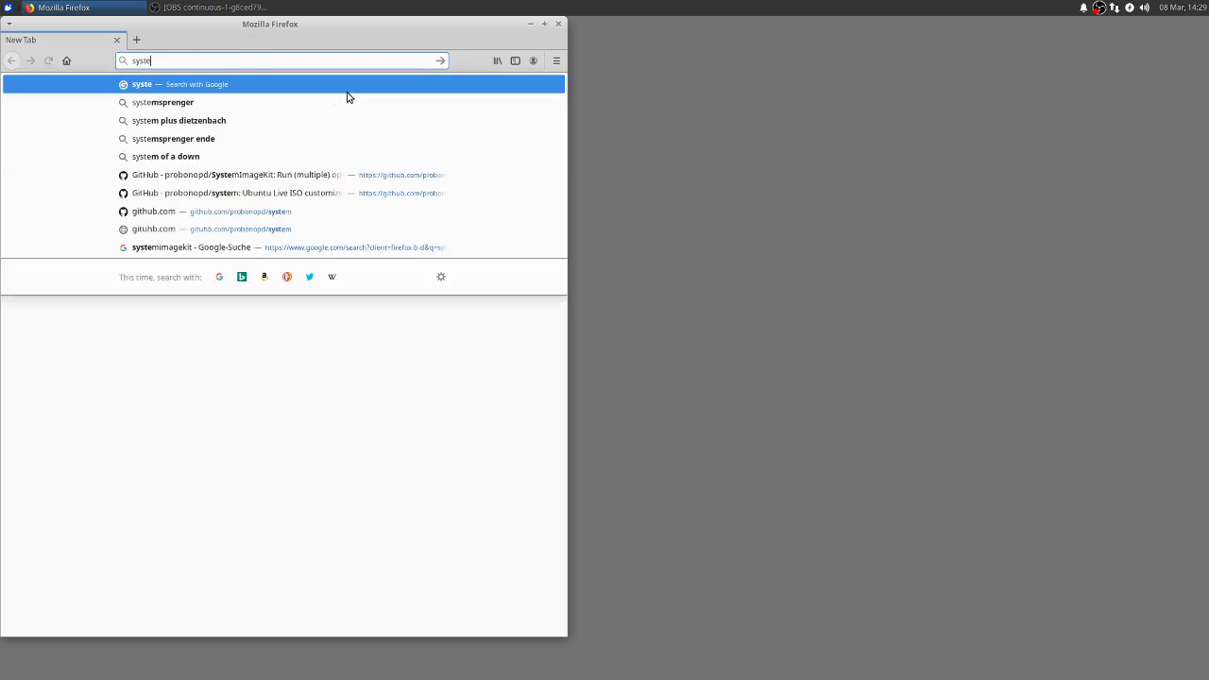
Step: Load the probonopd/system repository from the address suggestions and open remaster.sh
{"action": "key", "text": "Down"}
{"action": "key", "text": "Down"}
{"action": "key", "text": "Down"}
{"action": "key", "text": "Down"}
{"action": "key", "text": "Down"}
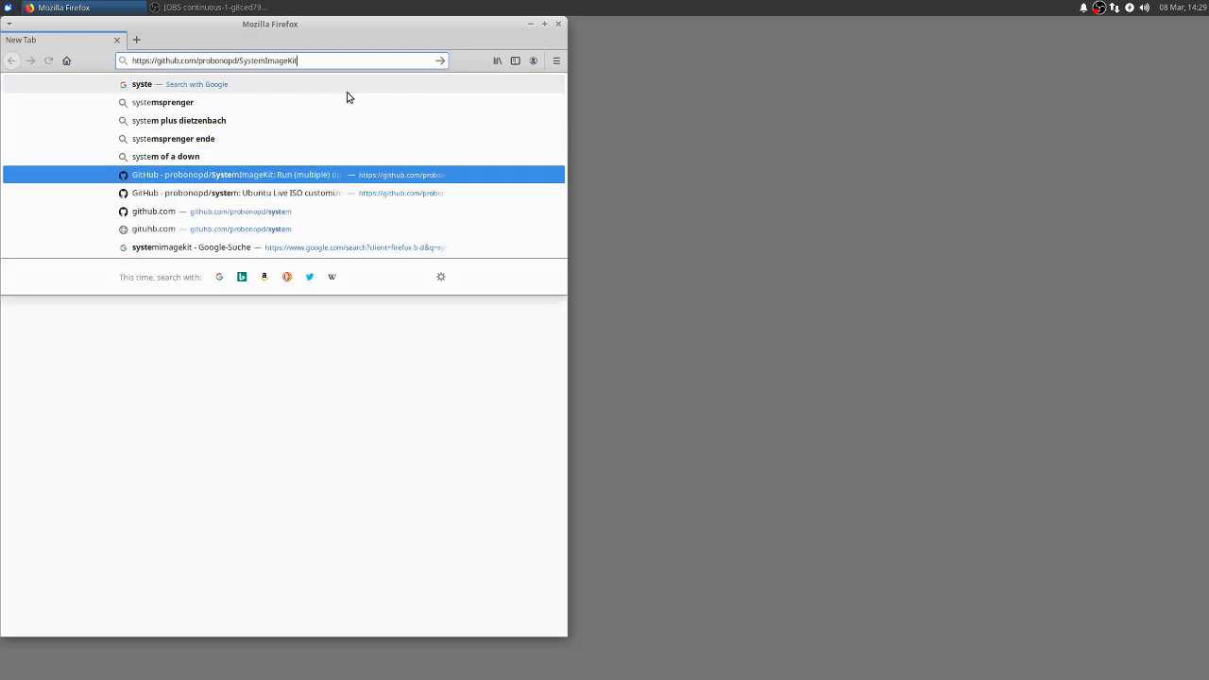
{"action": "key", "text": "Down"}
{"action": "key", "text": "Return"}
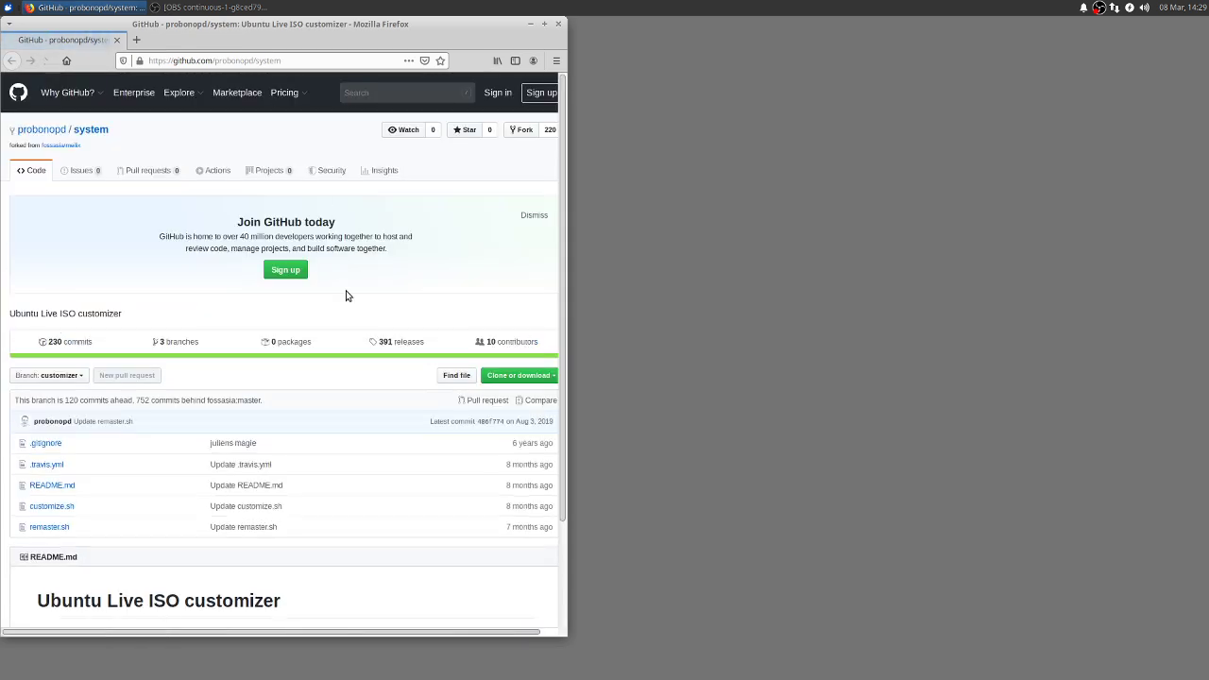
{"action": "left_click", "coordinate": [49, 527]}
Step: Scroll through remaster.sh, highlighting xubuntu, the Nvidia and nouveau steps, and Custom OS
{"action": "scroll", "coordinate": [272, 511], "scroll_direction": "down", "scroll_amount": 6}
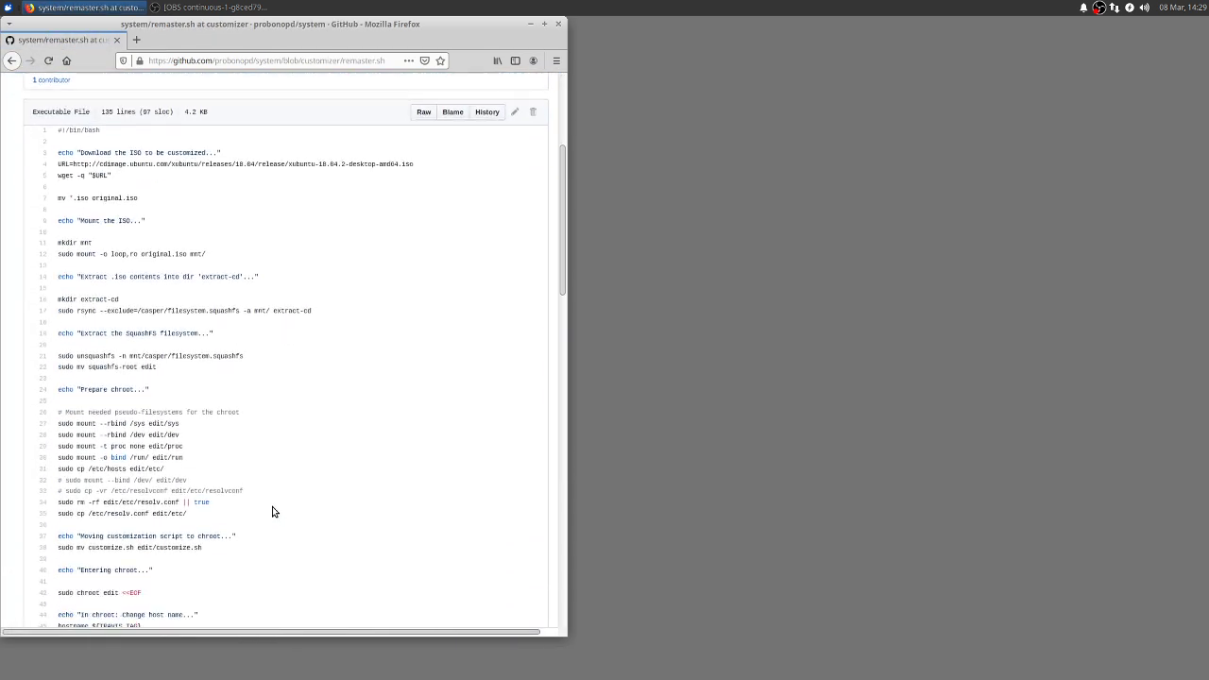
{"action": "scroll", "coordinate": [272, 512], "scroll_direction": "up", "scroll_amount": 3}
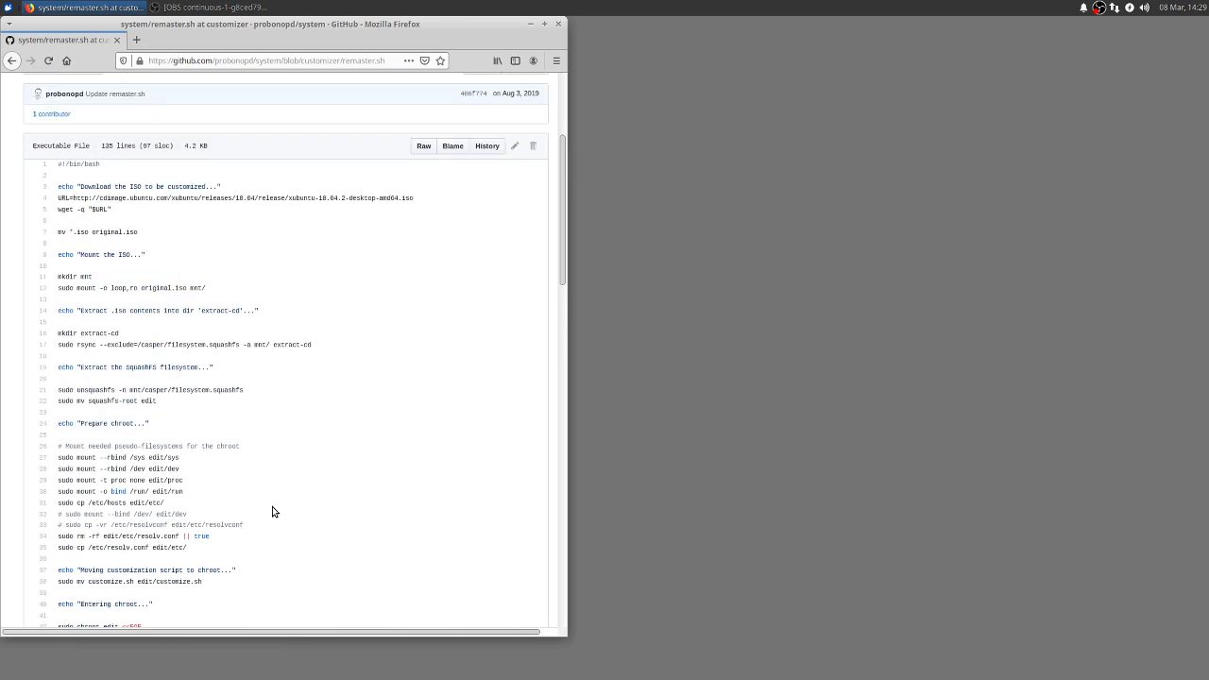
{"action": "double_click", "coordinate": [183, 199]}
{"action": "scroll", "coordinate": [173, 335], "scroll_direction": "down", "scroll_amount": 3}
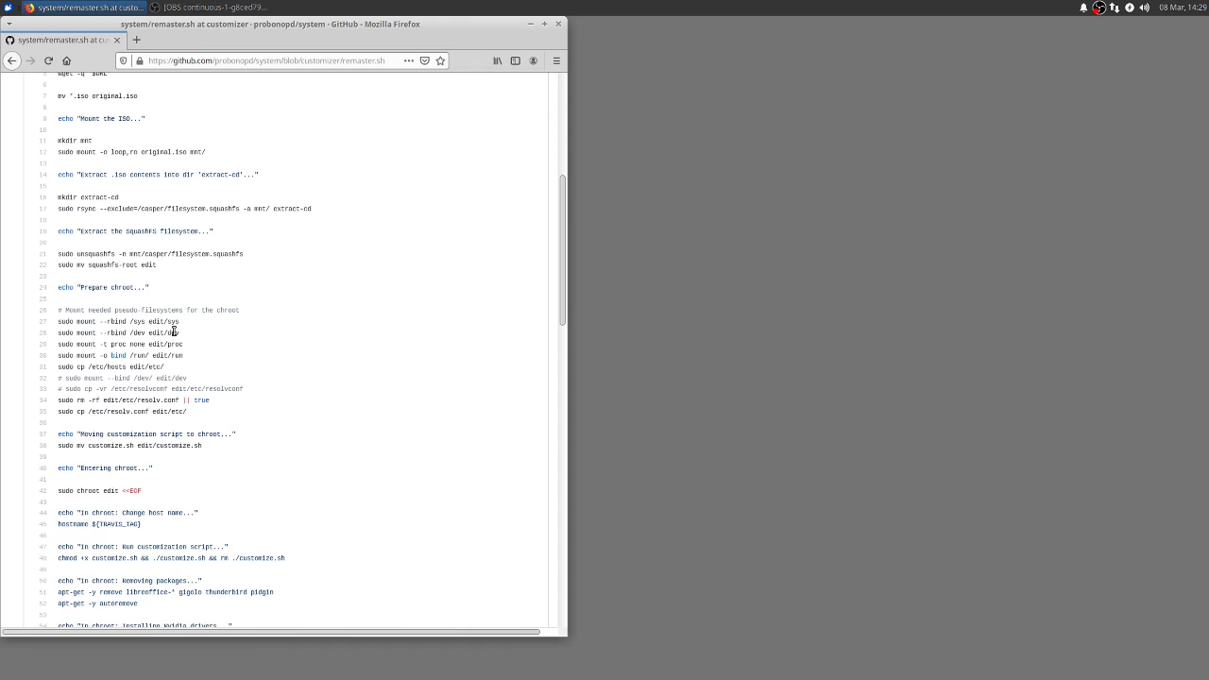
{"action": "scroll", "coordinate": [174, 333], "scroll_direction": "down", "scroll_amount": 5}
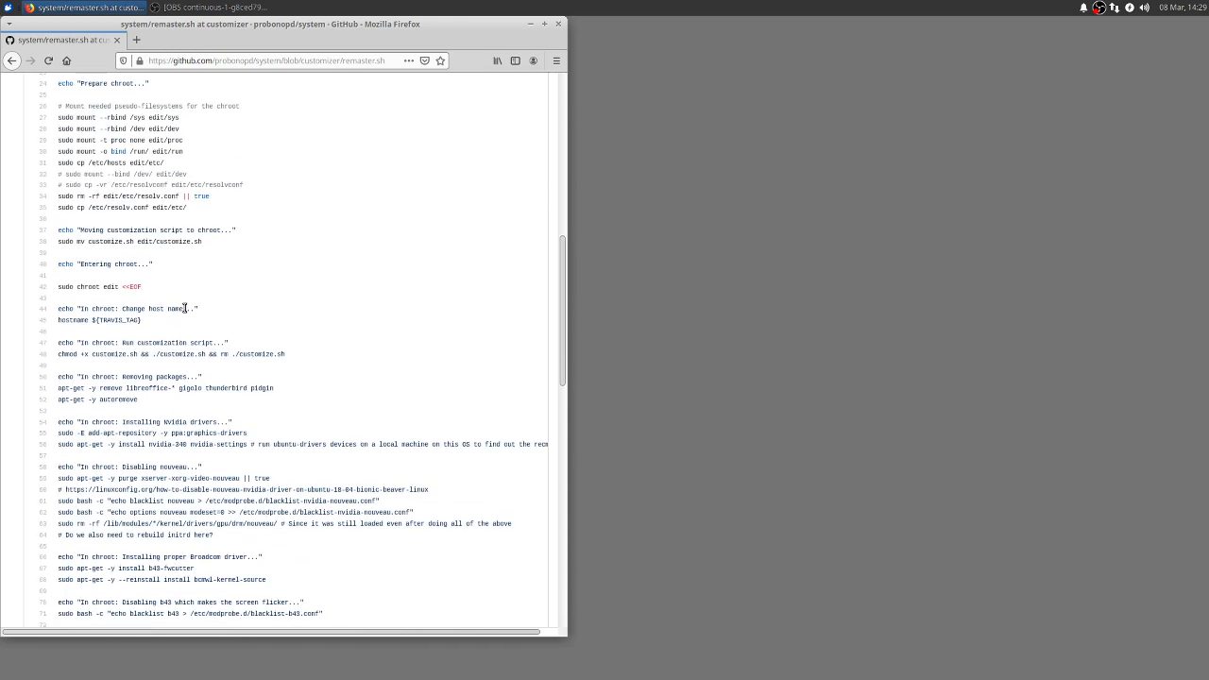
{"action": "left_click_drag", "start_coordinate": [122, 422], "coordinate": [190, 423]}
{"action": "left_click_drag", "start_coordinate": [122, 468], "coordinate": [204, 470]}
{"action": "scroll", "coordinate": [245, 472], "scroll_direction": "down", "scroll_amount": 2}
{"action": "scroll", "coordinate": [246, 473], "scroll_direction": "down", "scroll_amount": 3}
{"action": "scroll", "coordinate": [246, 472], "scroll_direction": "down", "scroll_amount": 3}
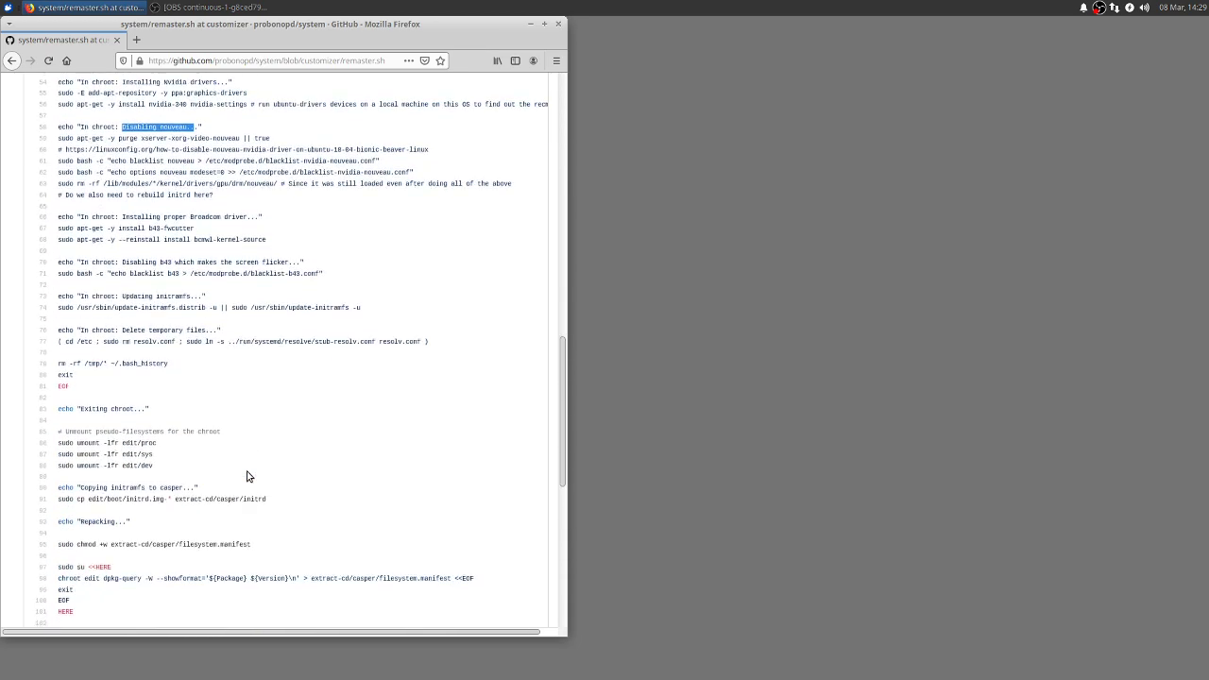
{"action": "scroll", "coordinate": [247, 475], "scroll_direction": "down", "scroll_amount": 4}
{"action": "scroll", "coordinate": [247, 476], "scroll_direction": "down", "scroll_amount": 4}
{"action": "scroll", "coordinate": [248, 476], "scroll_direction": "down", "scroll_amount": 3}
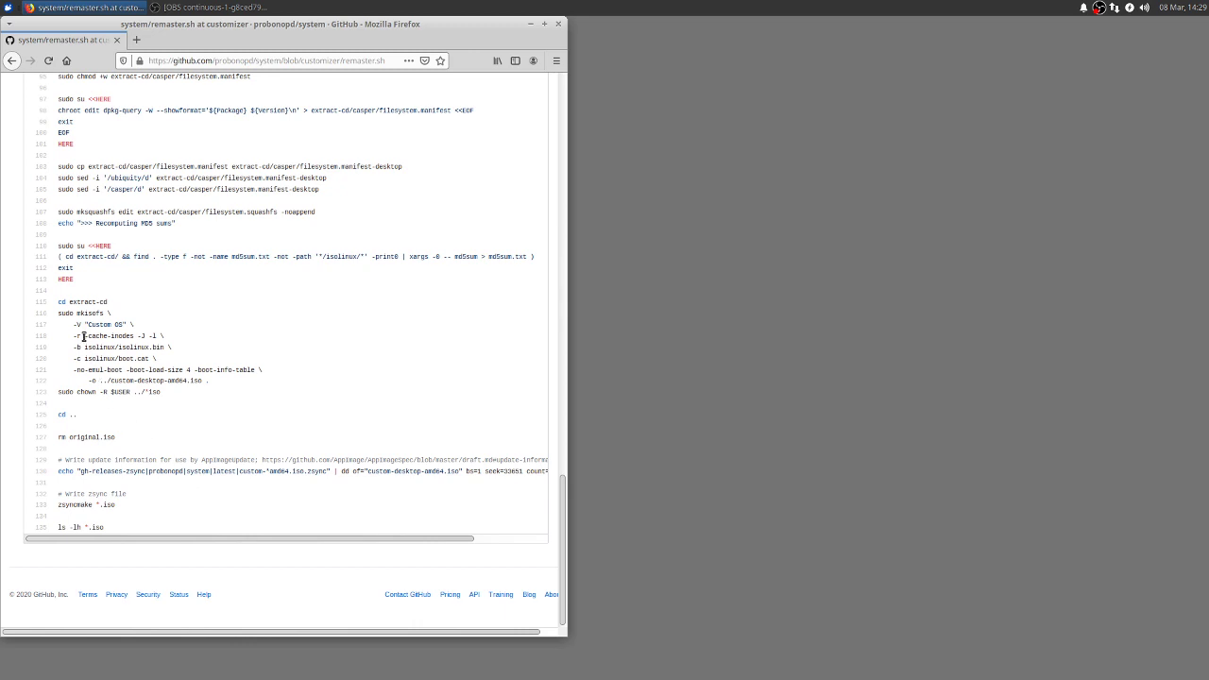
{"action": "left_click_drag", "start_coordinate": [87, 325], "coordinate": [122, 325]}
Step: Clear the text selection and close the Firefox window
{"action": "left_click", "coordinate": [290, 355]}
{"action": "left_click", "coordinate": [116, 40]}
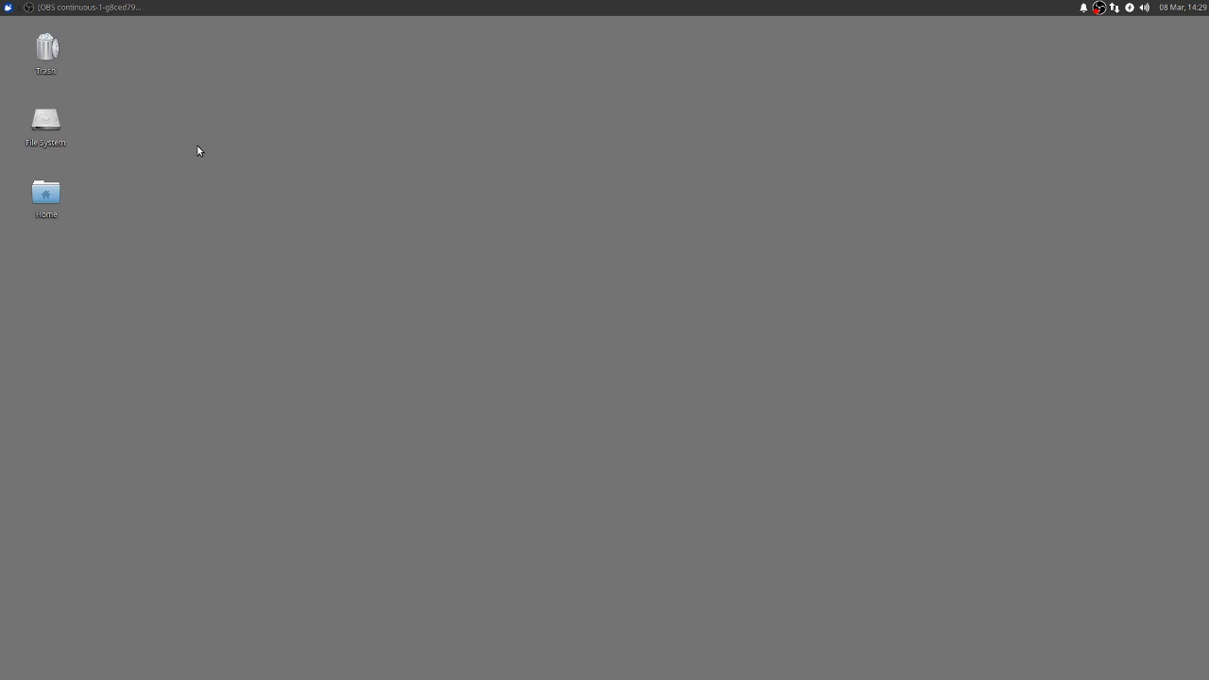